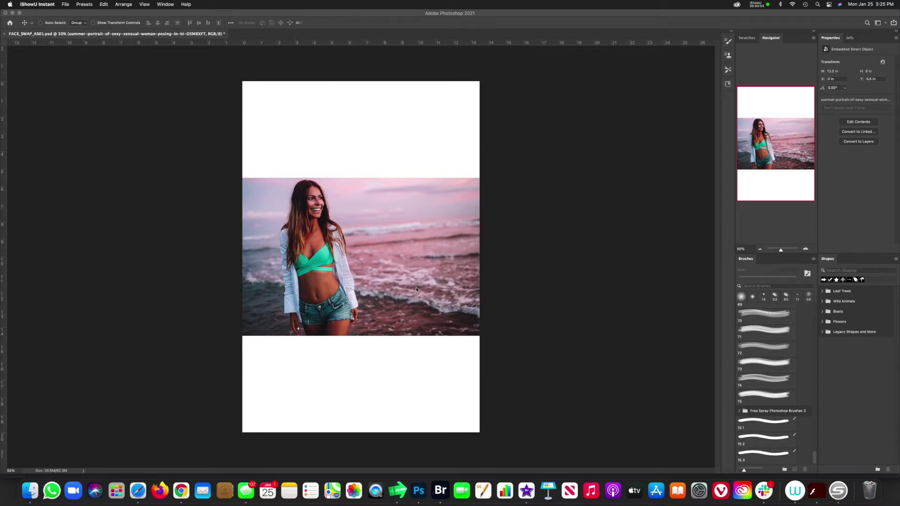
Toggle the hatless photo's visibility to compare it with the hat photo, then select both photo layers
{"action": "left_click", "coordinate": [530, 280]}
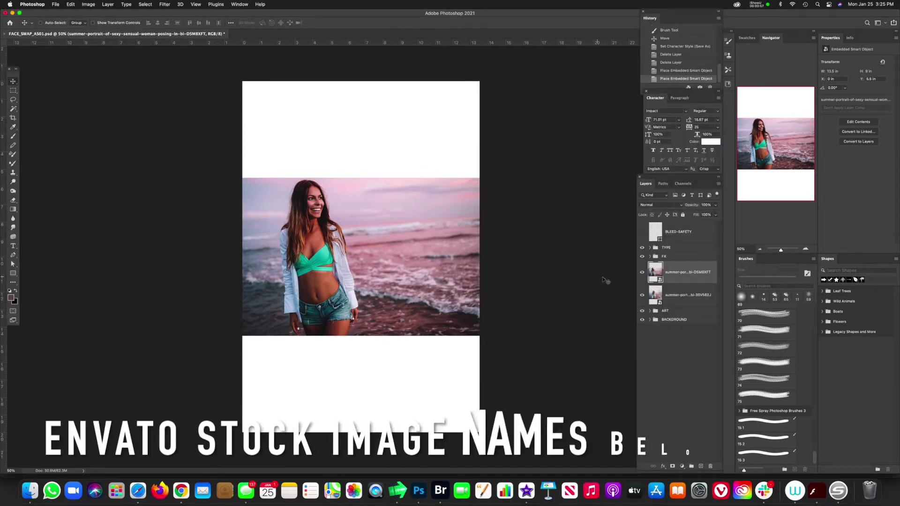
{"action": "left_click", "coordinate": [642, 273]}
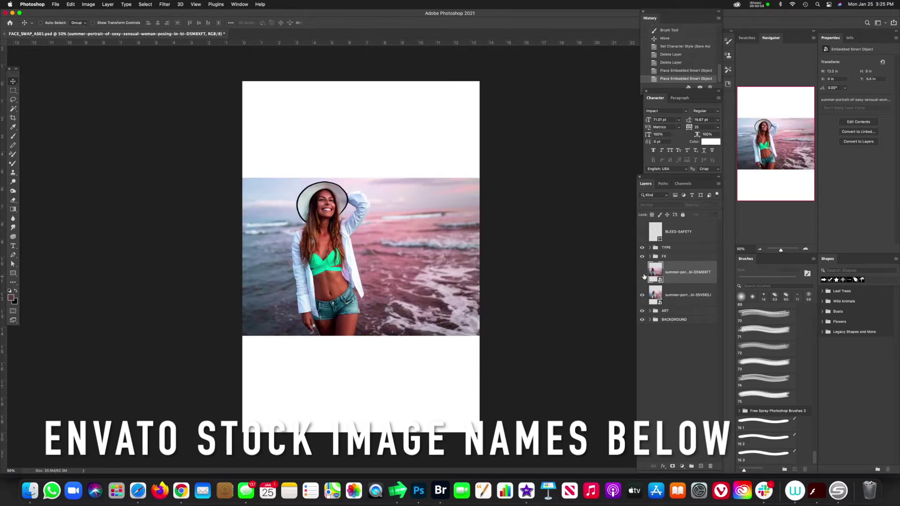
{"action": "left_click", "coordinate": [642, 272]}
{"action": "left_click", "coordinate": [642, 272]}
{"action": "left_click", "coordinate": [642, 272]}
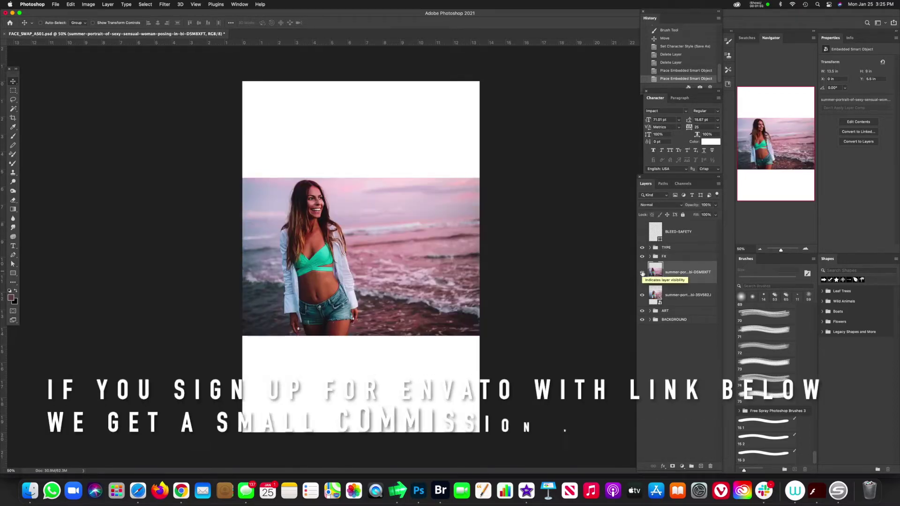
{"action": "left_click", "coordinate": [643, 273]}
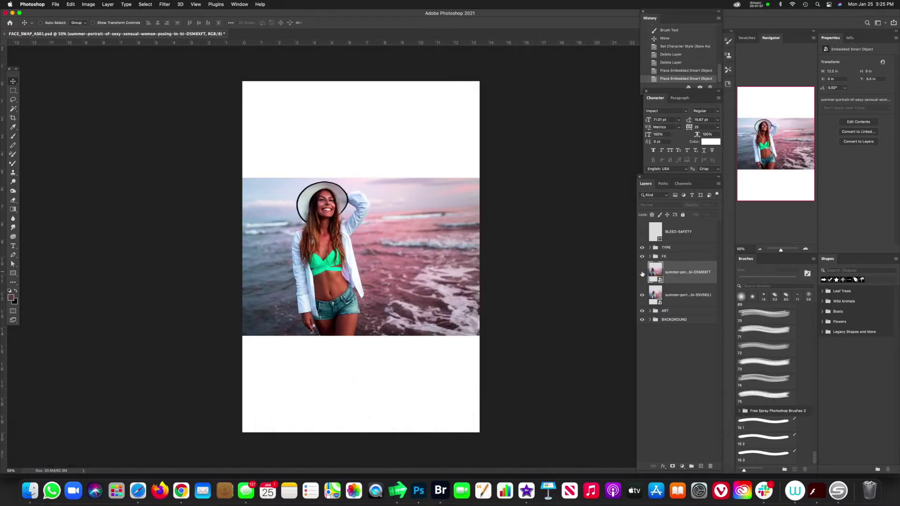
{"action": "left_click", "coordinate": [642, 273]}
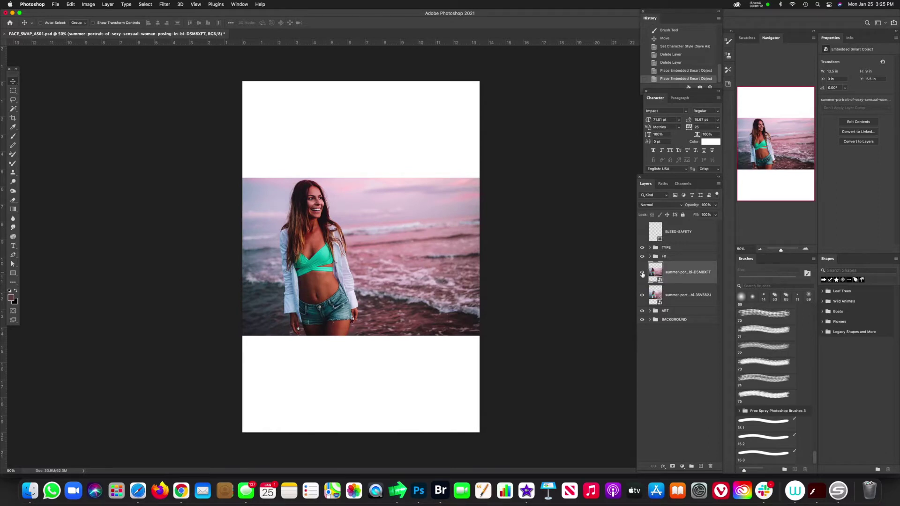
{"action": "left_click", "coordinate": [642, 273]}
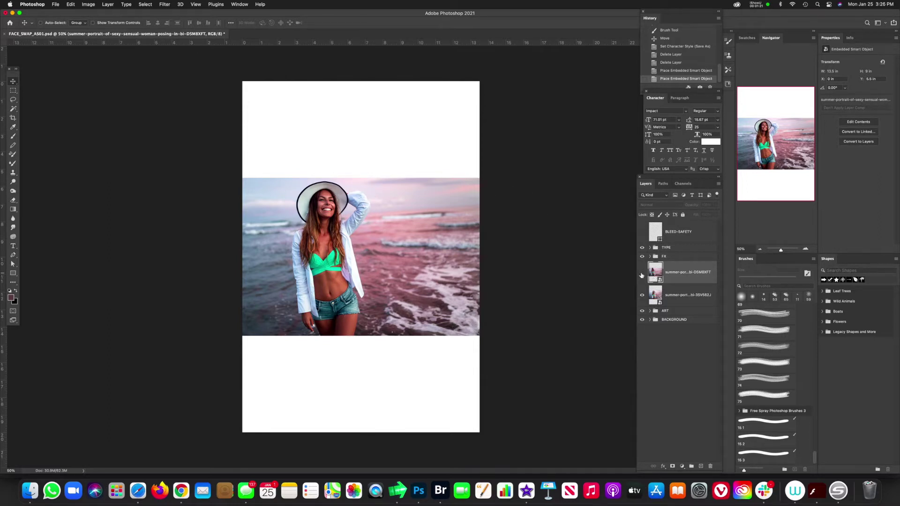
{"action": "left_click", "coordinate": [642, 274]}
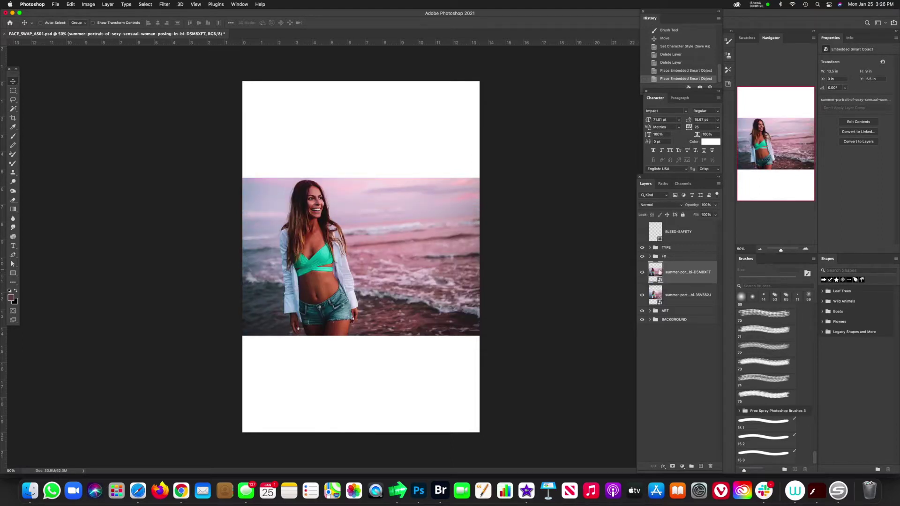
{"action": "left_click", "coordinate": [643, 273]}
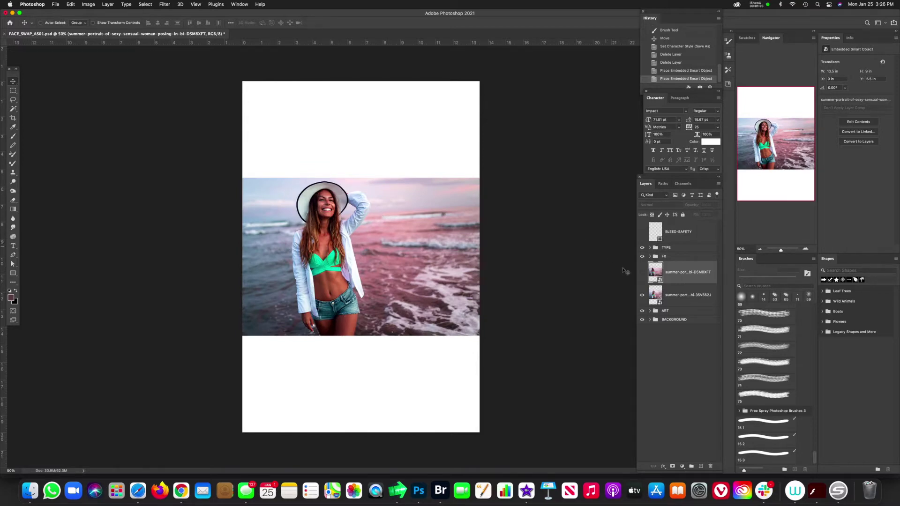
{"action": "left_click", "coordinate": [643, 273]}
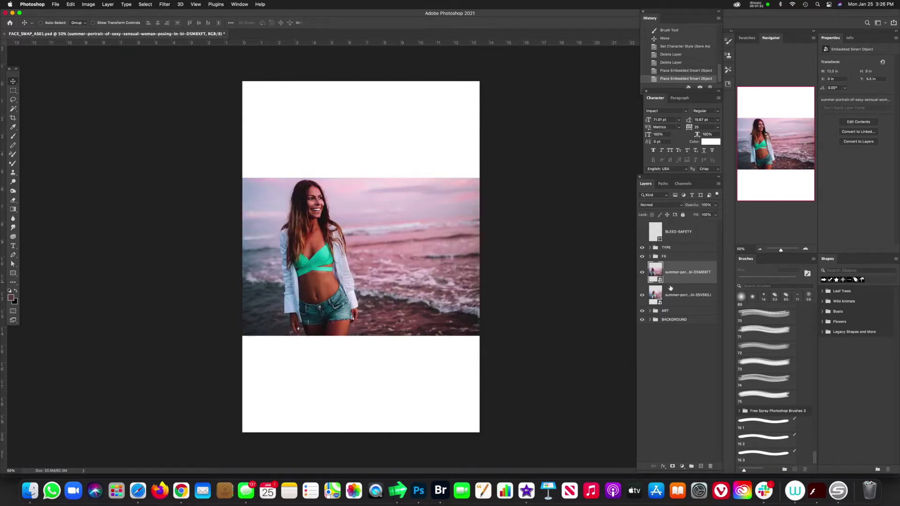
{"action": "left_click", "coordinate": [684, 294], "text": "shift"}
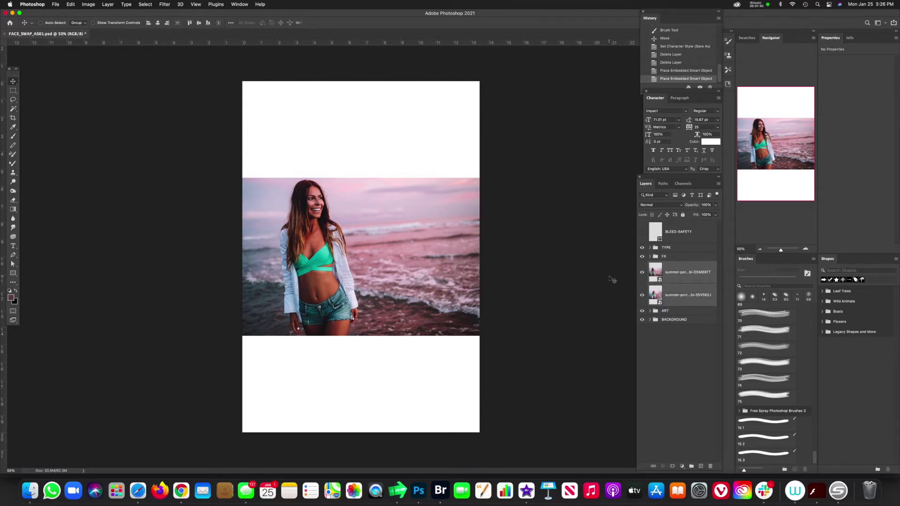
Scale both photos together with Free Transform until they cover the whole poster page
{"action": "key", "text": "super+t"}
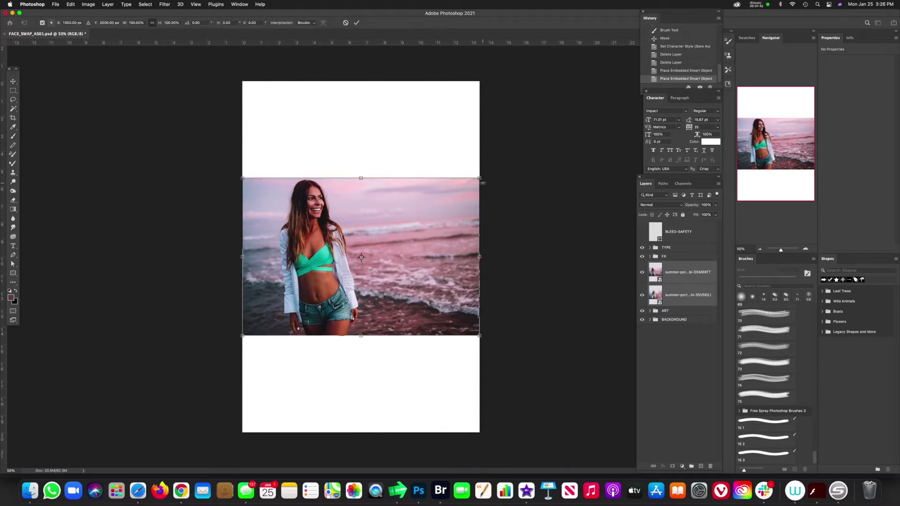
{"action": "left_click_drag", "start_coordinate": [478, 178], "coordinate": [641, 69]}
{"action": "left_click_drag", "start_coordinate": [482, 140], "coordinate": [433, 249]}
{"action": "left_click_drag", "start_coordinate": [593, 177], "coordinate": [543, 212]}
{"action": "left_click_drag", "start_coordinate": [168, 76], "coordinate": [194, 86]}
{"action": "left_click_drag", "start_coordinate": [545, 239], "coordinate": [531, 234]}
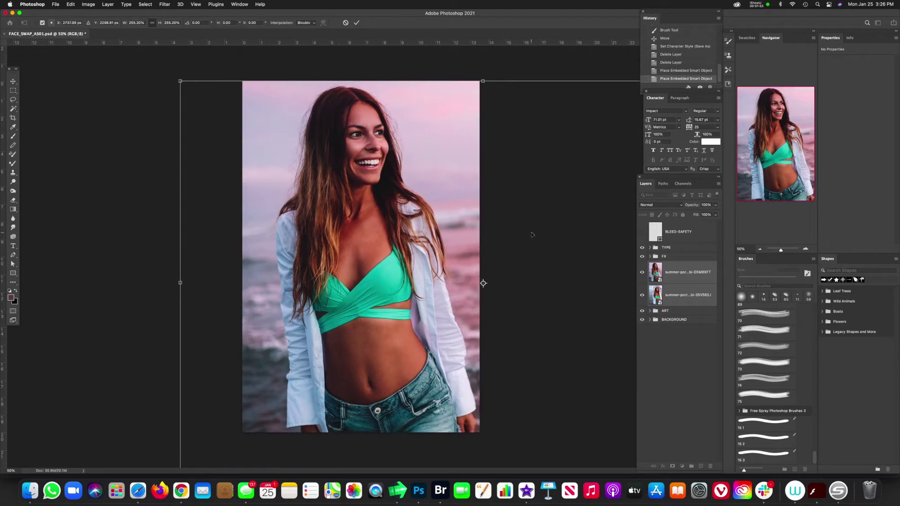
{"action": "key", "text": "Return"}
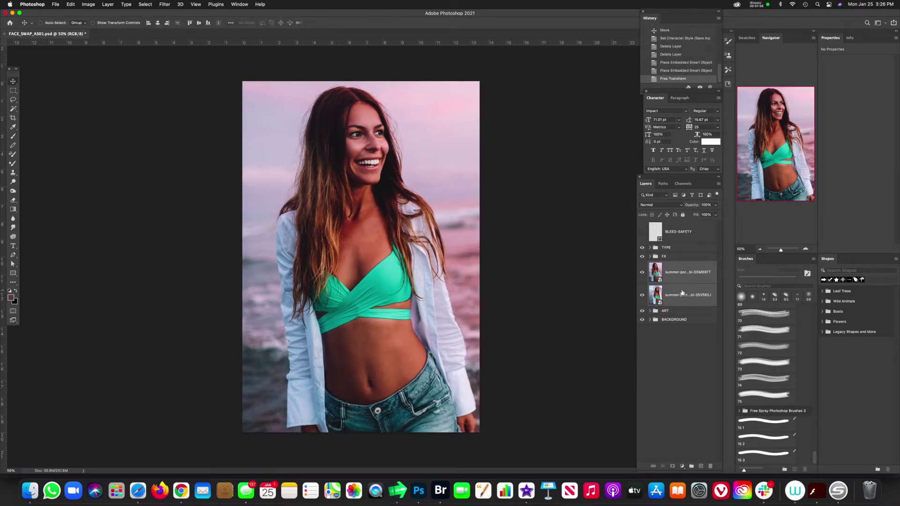
Move the hat photo left so the figures line up, checking by toggling the hatless photo
{"action": "left_click", "coordinate": [642, 272]}
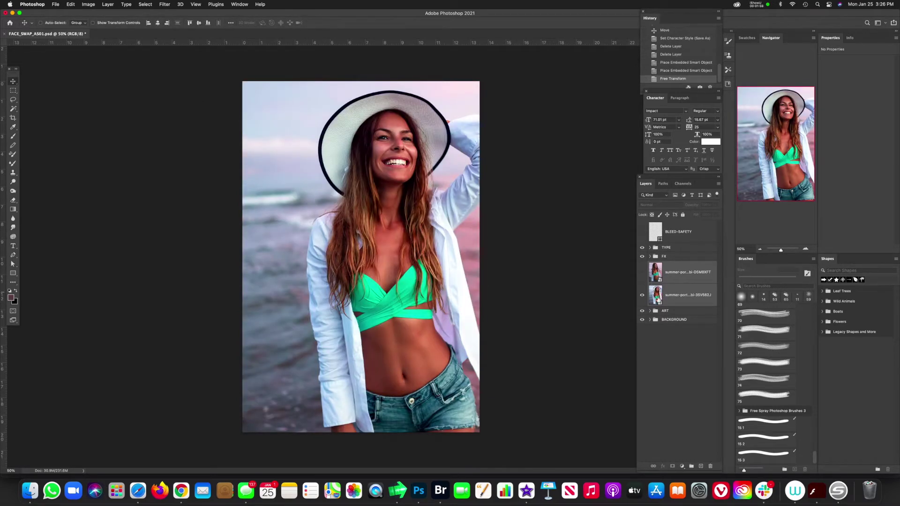
{"action": "left_click", "coordinate": [643, 297]}
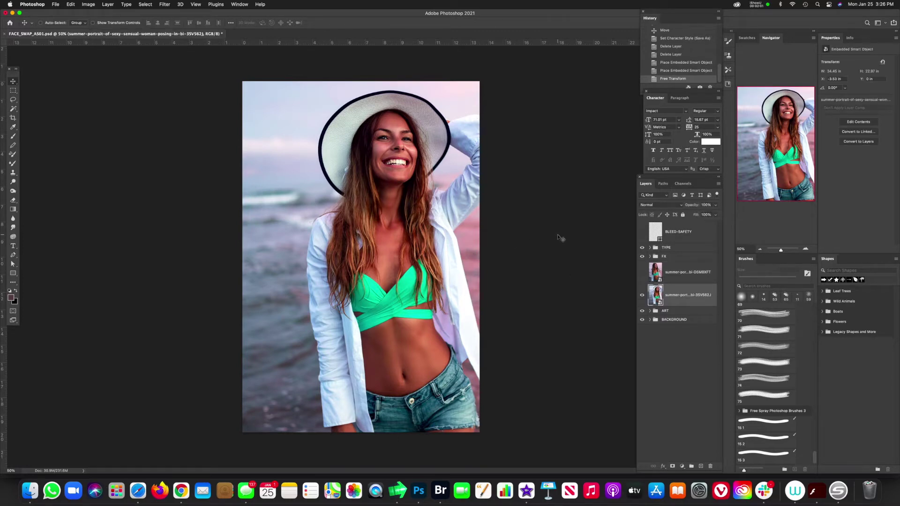
{"action": "left_click_drag", "start_coordinate": [553, 237], "coordinate": [519, 236]}
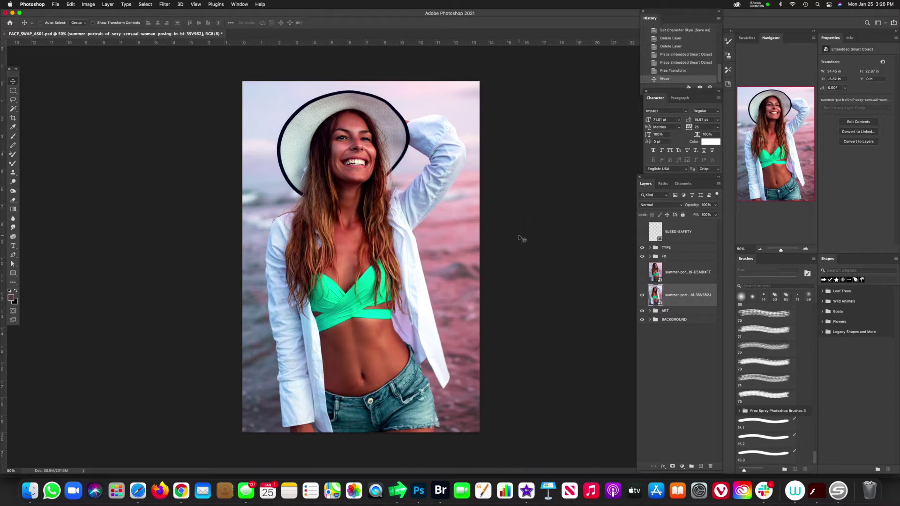
{"action": "left_click", "coordinate": [642, 272]}
{"action": "left_click", "coordinate": [642, 273]}
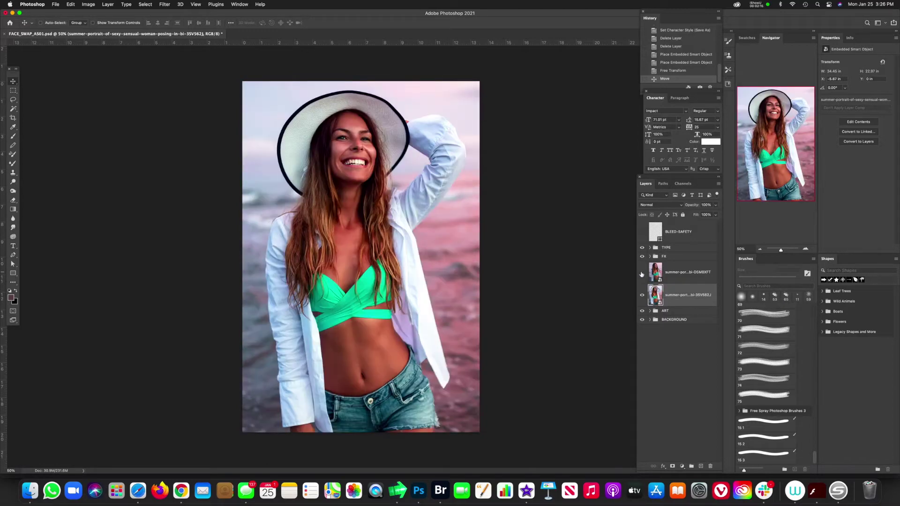
{"action": "left_click", "coordinate": [642, 272]}
{"action": "left_click", "coordinate": [642, 273]}
{"action": "left_click", "coordinate": [642, 273]}
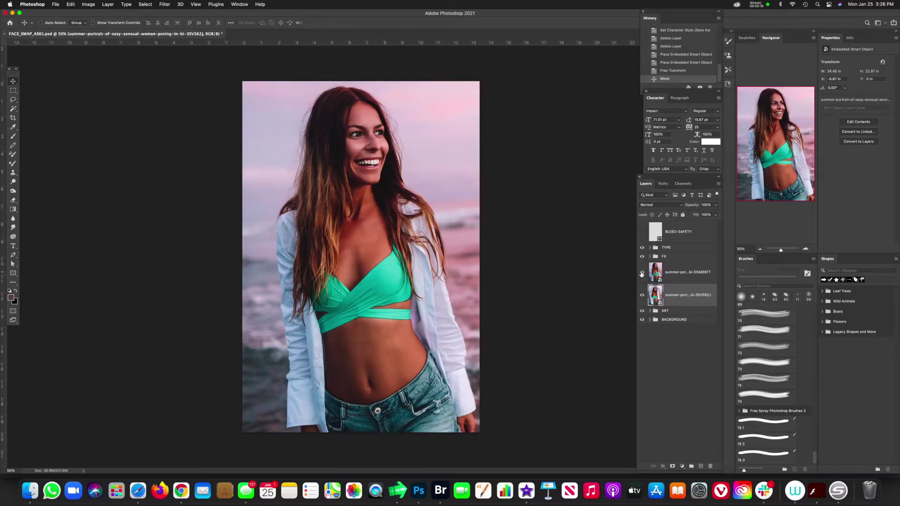
{"action": "left_click", "coordinate": [642, 274]}
{"action": "left_click", "coordinate": [642, 274]}
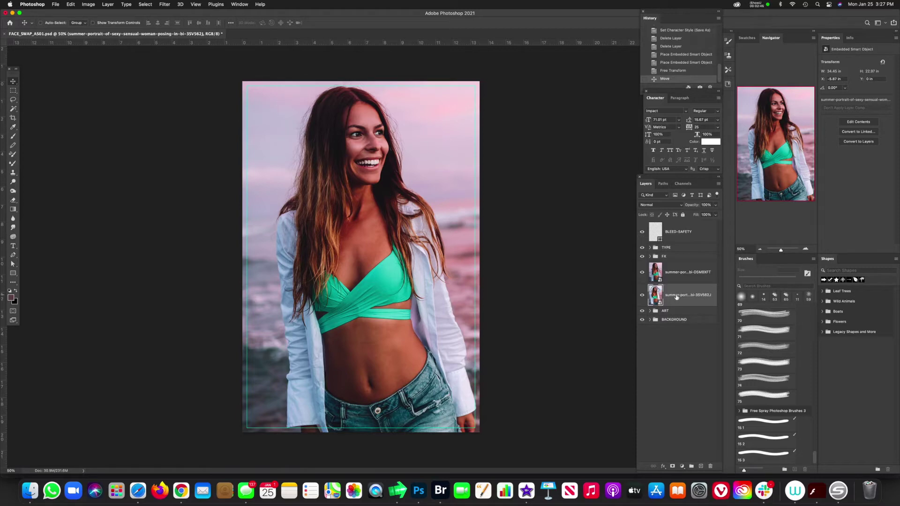
{"action": "left_click", "coordinate": [680, 272], "text": "shift"}
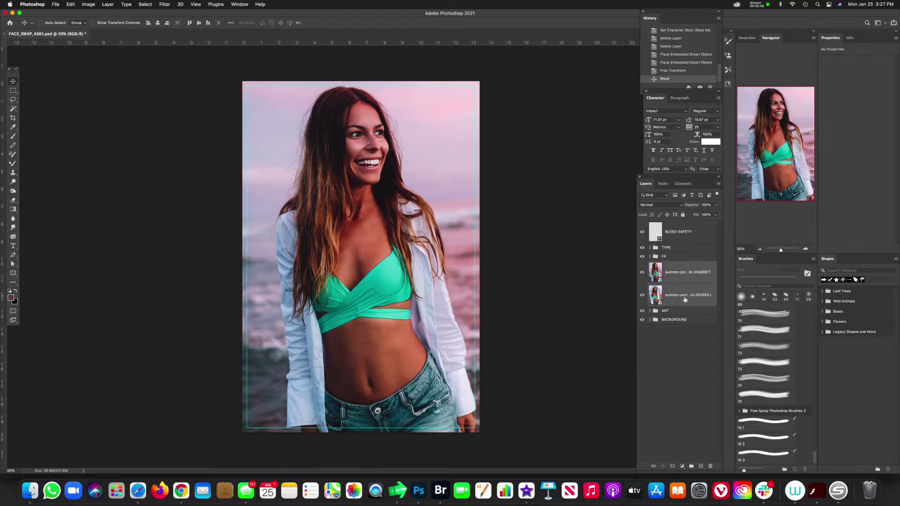
Drag both photo layers into the ART group, expand it, and recheck the hatless photo's visibility
{"action": "left_click_drag", "start_coordinate": [689, 299], "coordinate": [666, 312]}
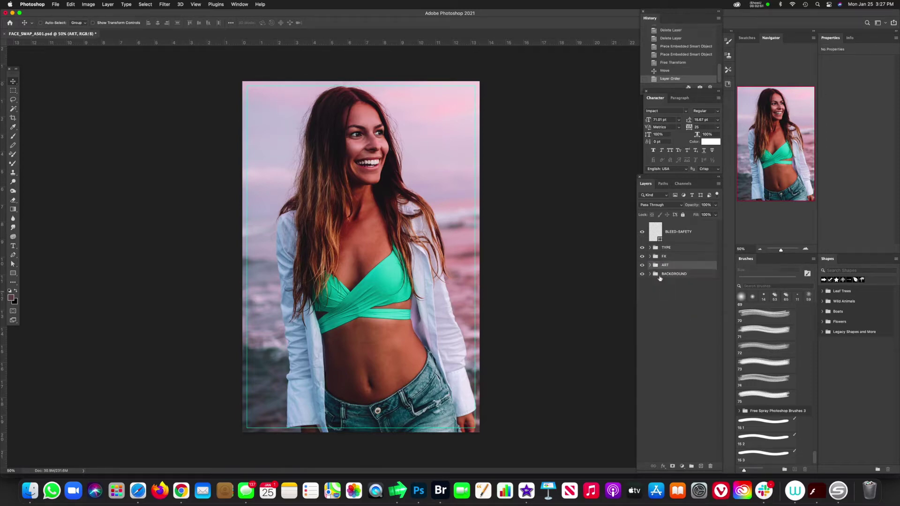
{"action": "left_click", "coordinate": [650, 265]}
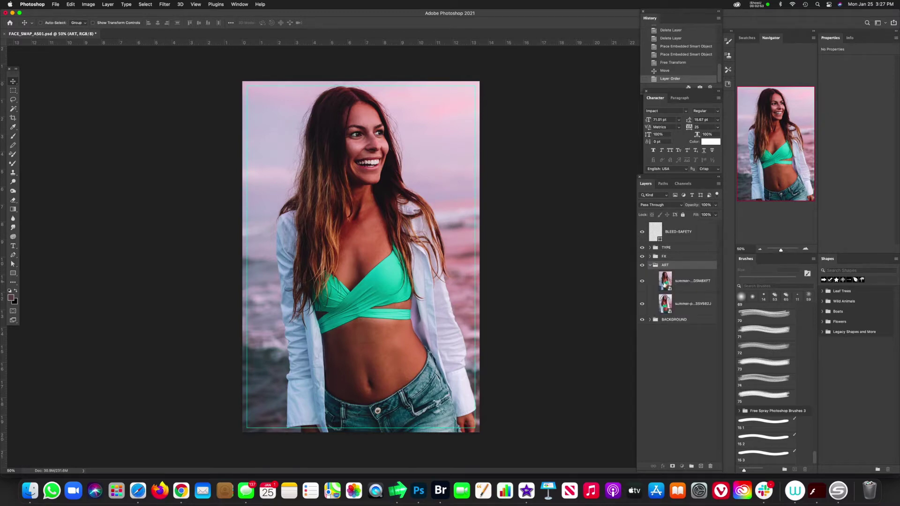
{"action": "left_click", "coordinate": [666, 281]}
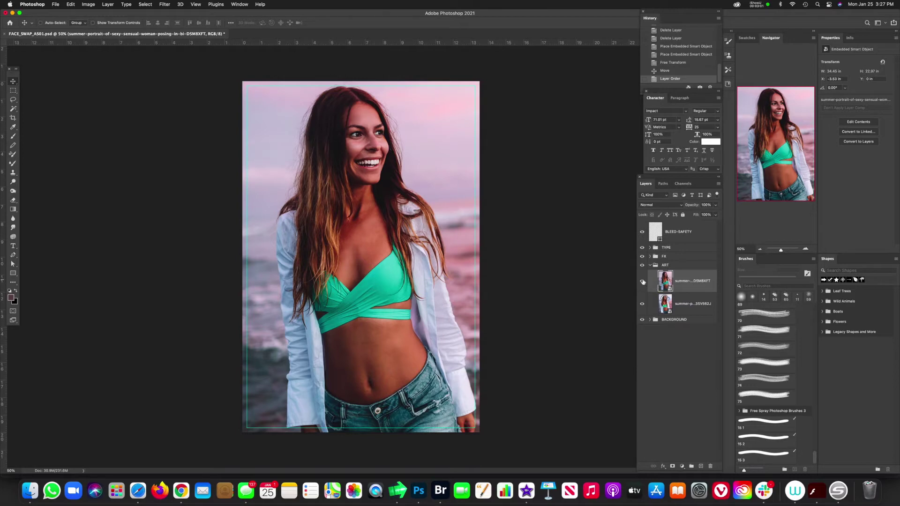
{"action": "left_click", "coordinate": [643, 281]}
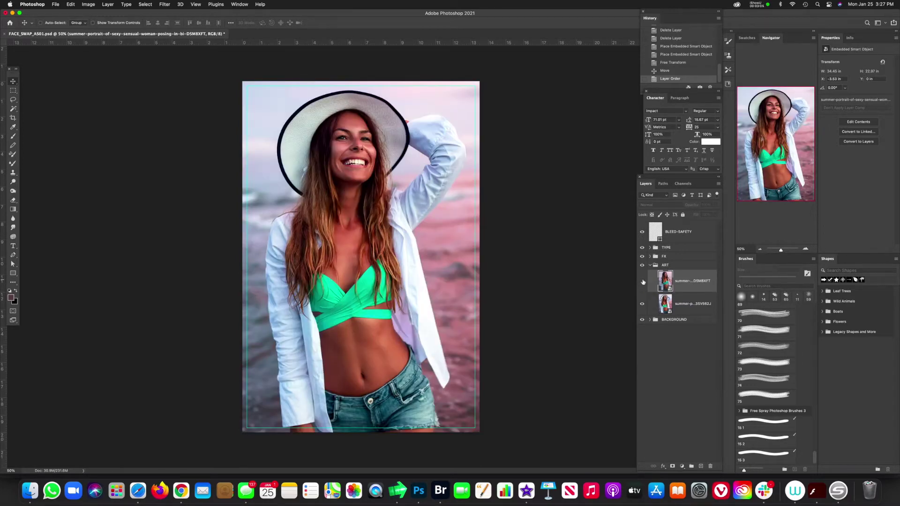
{"action": "left_click", "coordinate": [644, 282]}
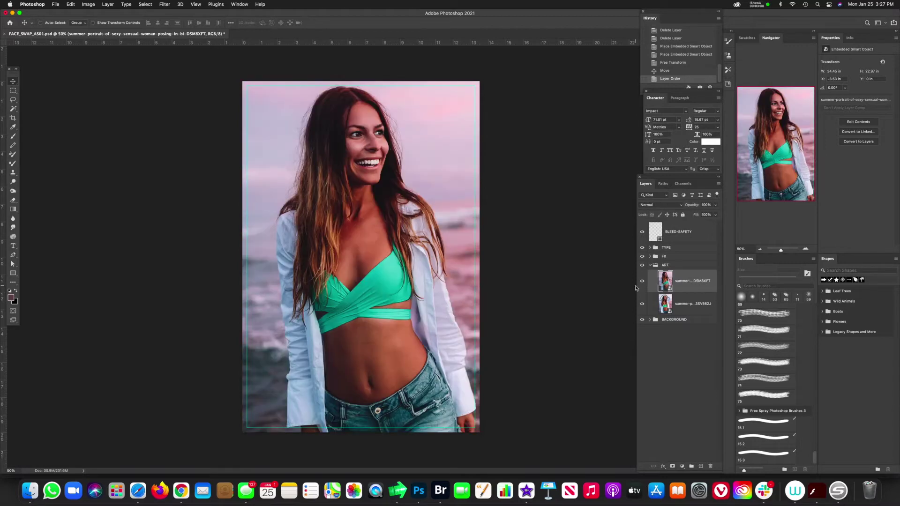
Start transforming the hatless photo and lower its opacity to about 30% to see the face below
{"action": "key", "text": "super+t"}
{"action": "left_click_drag", "start_coordinate": [451, 205], "coordinate": [456, 209]}
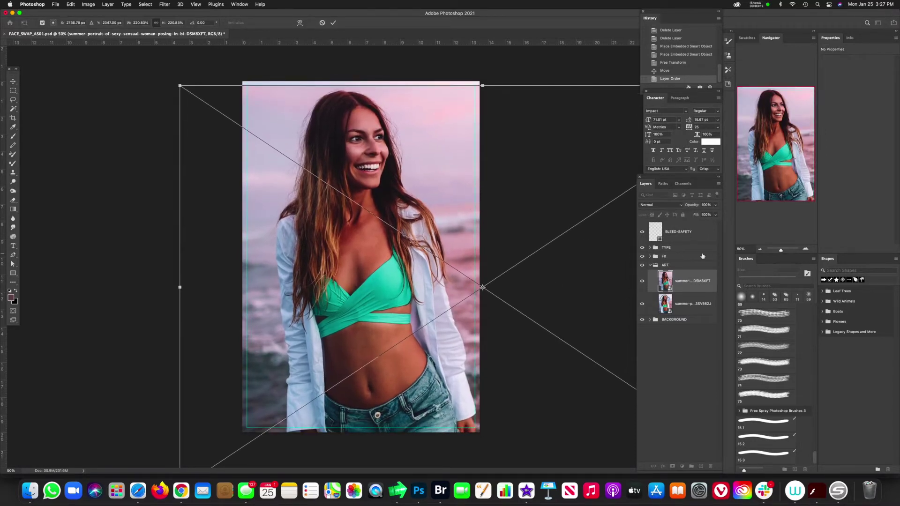
{"action": "left_click", "coordinate": [715, 215]}
{"action": "left_click_drag", "start_coordinate": [717, 215], "coordinate": [696, 215]}
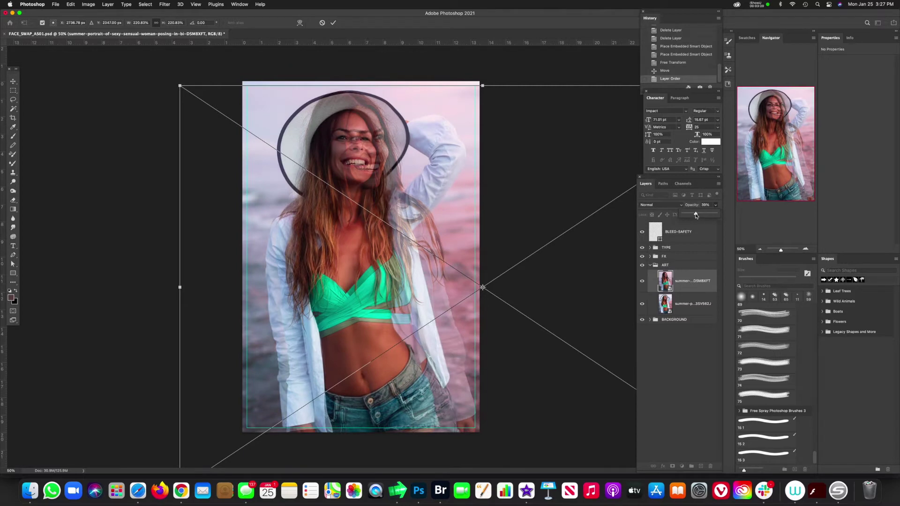
{"action": "left_click_drag", "start_coordinate": [695, 215], "coordinate": [693, 215]}
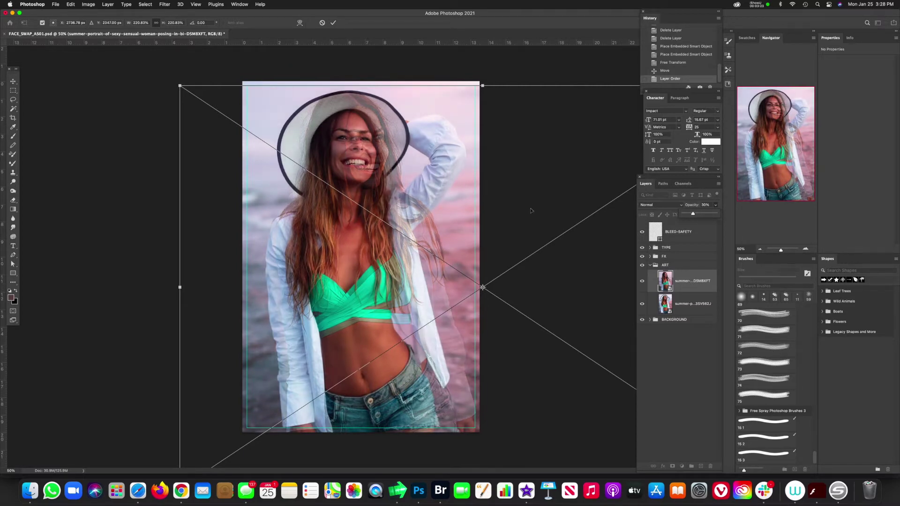
Scale the overlay photo to about 200%, raise it over the face, and rotate it about 0.8°
{"action": "left_click_drag", "start_coordinate": [180, 86], "coordinate": [187, 91]}
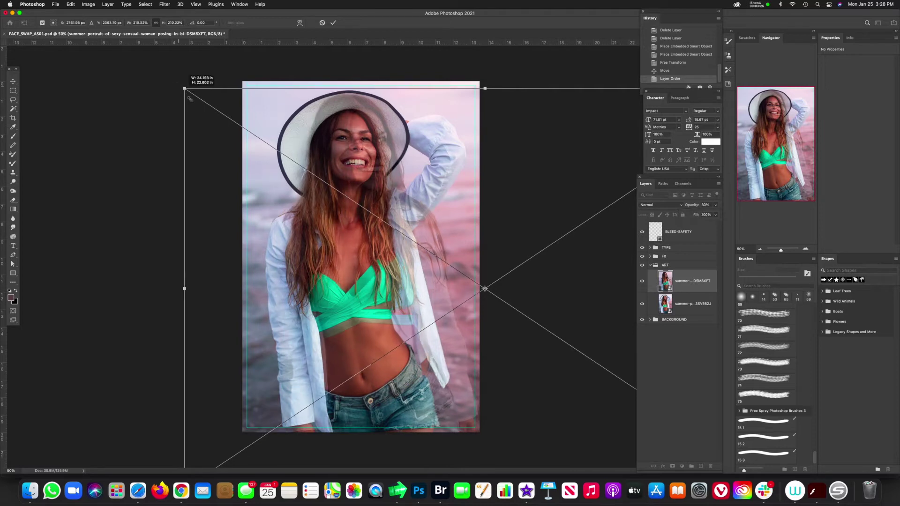
{"action": "left_click_drag", "start_coordinate": [446, 231], "coordinate": [429, 223]}
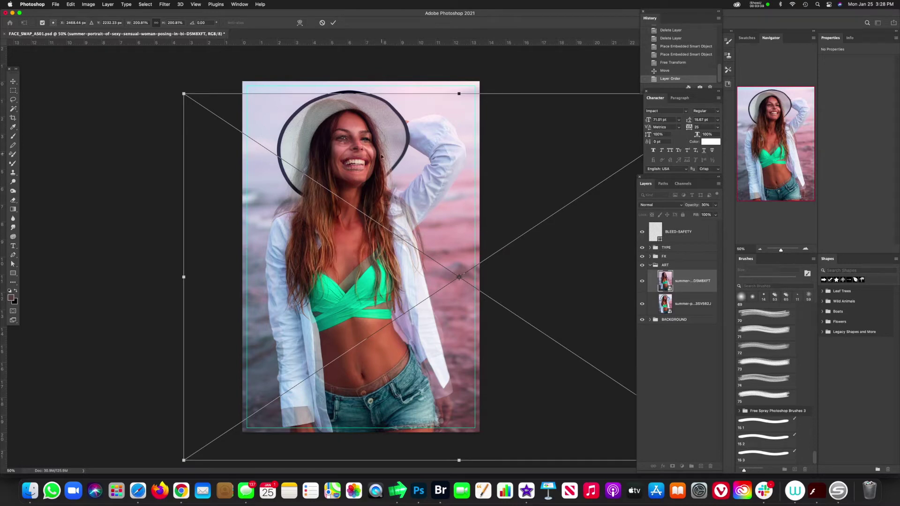
{"action": "left_click_drag", "start_coordinate": [368, 157], "coordinate": [367, 160]}
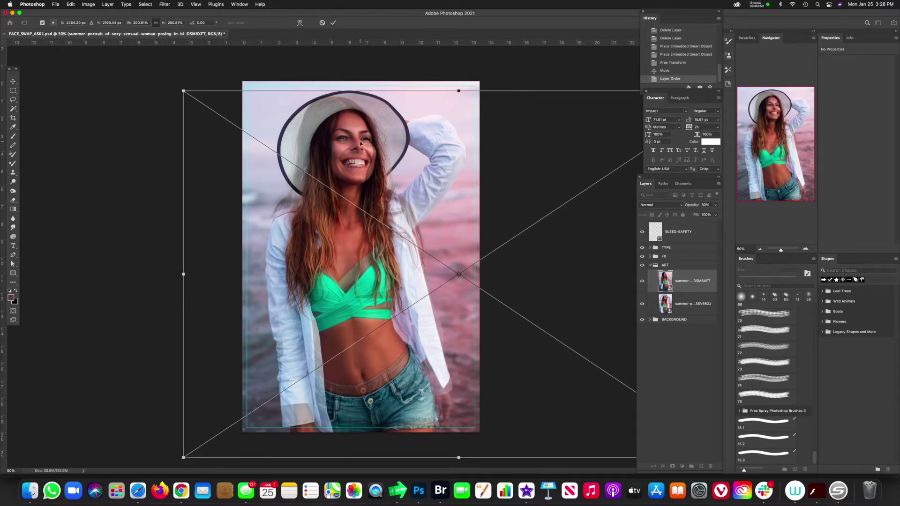
{"action": "left_click_drag", "start_coordinate": [366, 158], "coordinate": [367, 161]}
{"action": "left_click_drag", "start_coordinate": [183, 91], "coordinate": [184, 93]}
{"action": "left_click_drag", "start_coordinate": [395, 166], "coordinate": [396, 166]}
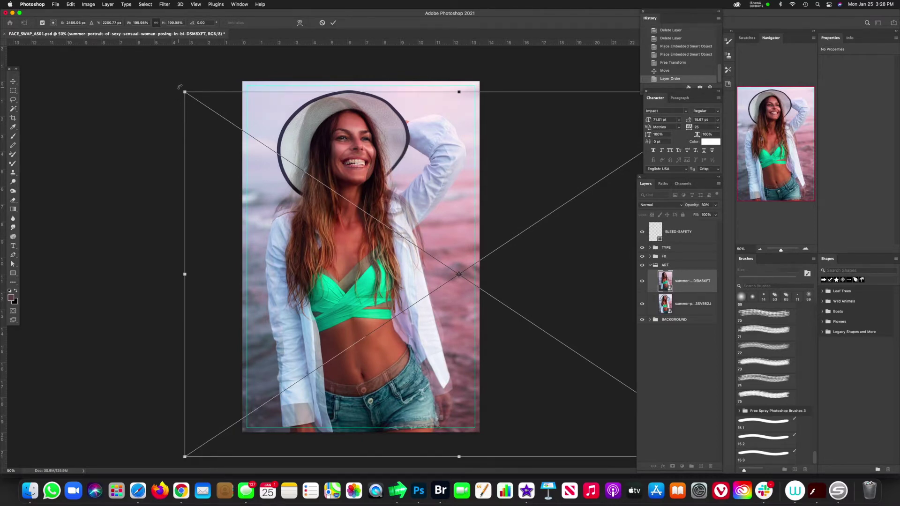
{"action": "left_click_drag", "start_coordinate": [179, 87], "coordinate": [192, 85]}
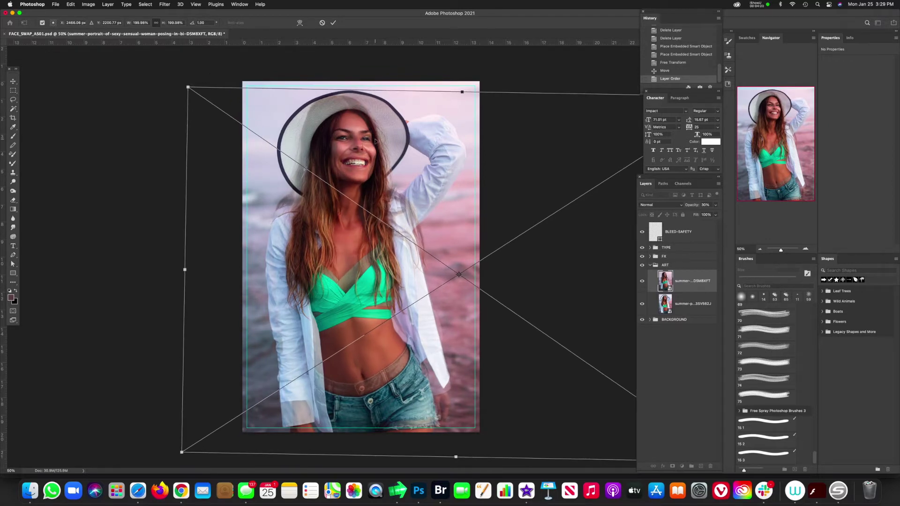
Commit the transform and set the overlay photo's opacity back to 100%
{"action": "key", "text": "Return"}
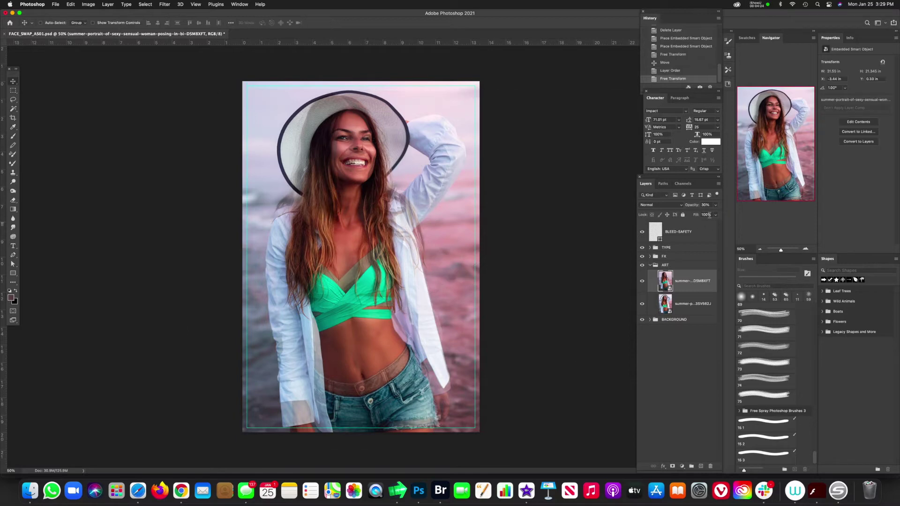
{"action": "left_click", "coordinate": [716, 208]}
{"action": "left_click_drag", "start_coordinate": [694, 214], "coordinate": [718, 214]}
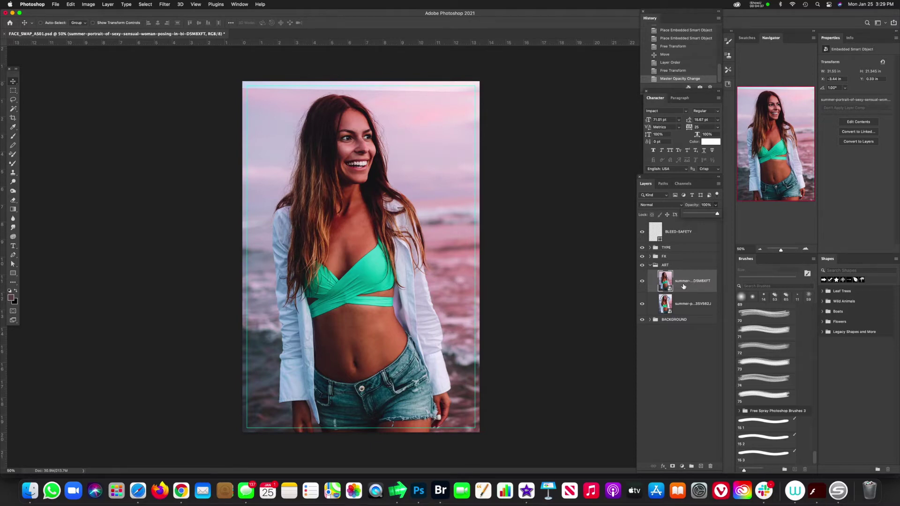
Add a hide-all black layer mask to the hatless photo and toggle it to verify
{"action": "left_click", "coordinate": [673, 468], "text": "alt"}
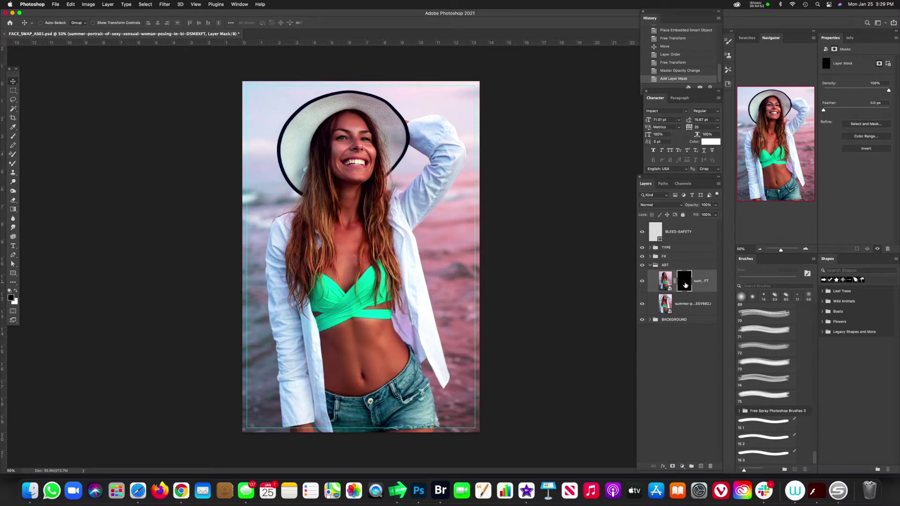
{"action": "left_click", "coordinate": [685, 285], "text": "shift"}
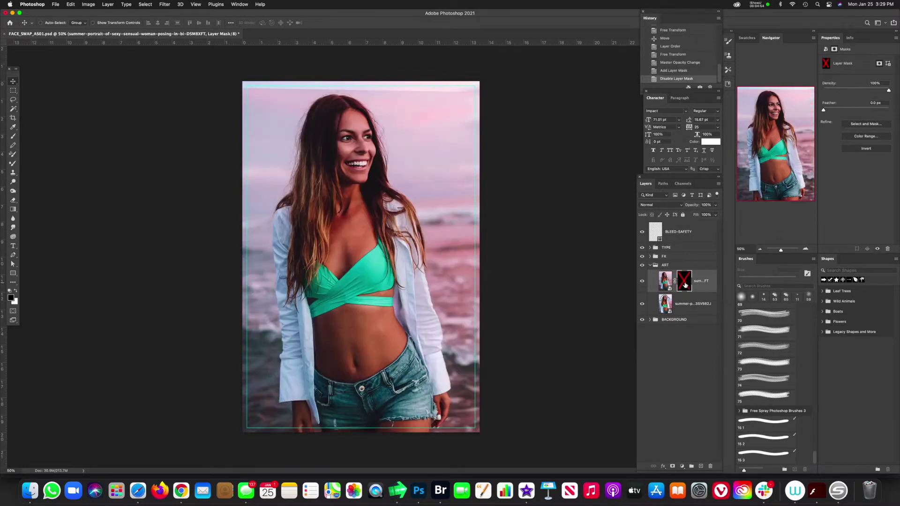
{"action": "left_click", "coordinate": [685, 285], "text": "shift"}
{"action": "left_click", "coordinate": [685, 284], "text": "shift"}
{"action": "left_click", "coordinate": [685, 284], "text": "shift"}
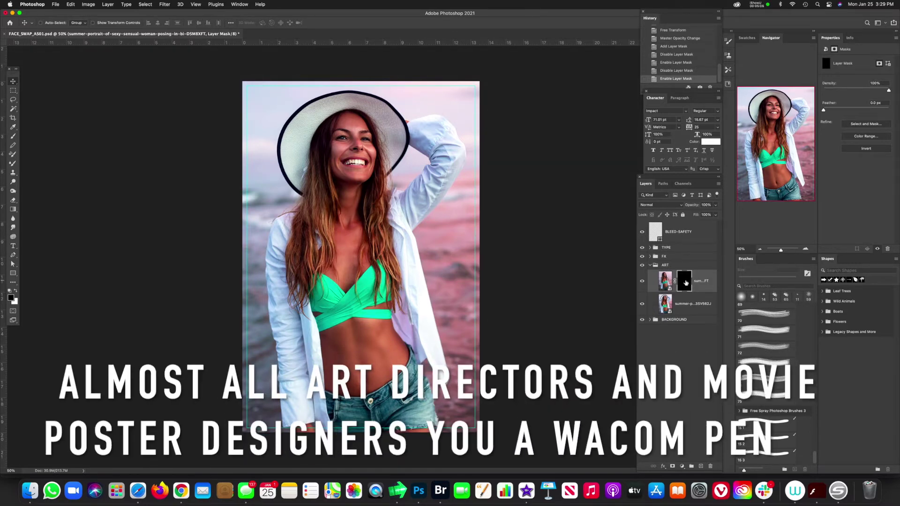
Choose a Soft Round brush of about 333 px for painting on the mask
{"action": "key", "text": "b"}
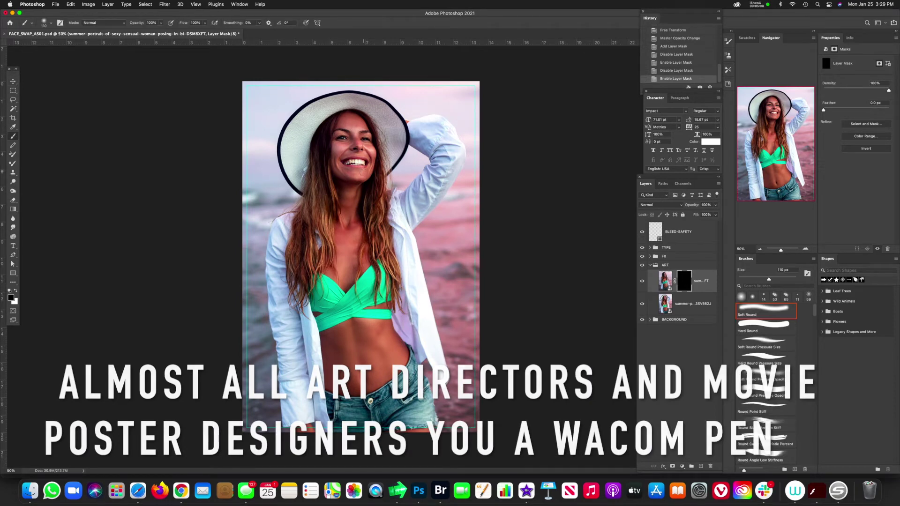
{"action": "left_click_drag", "start_coordinate": [349, 151], "coordinate": [375, 150]}
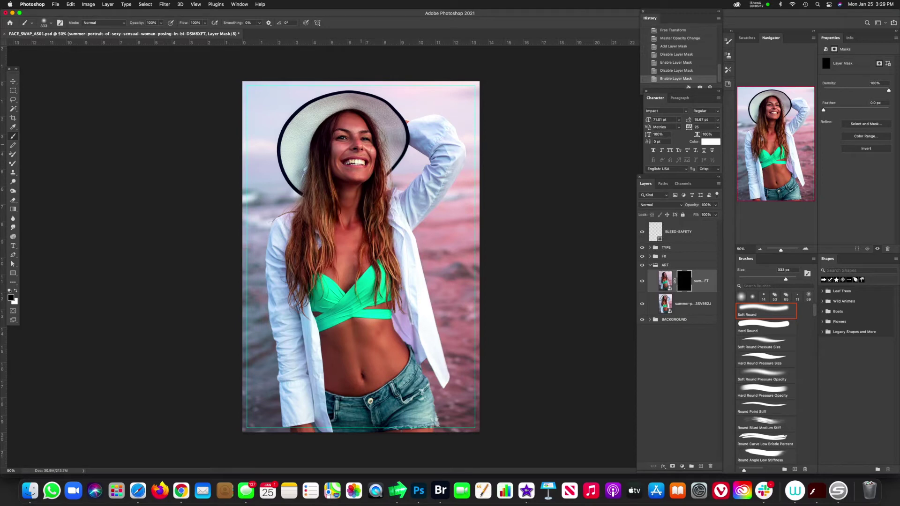
{"action": "left_click", "coordinate": [354, 146]}
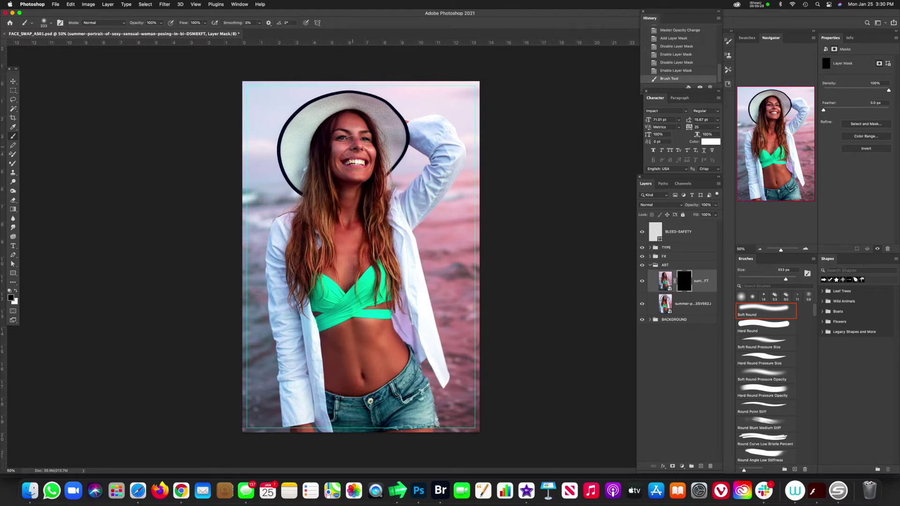
Paint white on the mask to reveal the swapped face, forehead, cheek and ear under the hat
{"action": "key", "text": "x"}
{"action": "mouse_move", "coordinate": [356, 145]}
{"action": "left_mouse_down"}
{"action": "mouse_move", "coordinate": [366, 143]}
{"action": "mouse_move", "coordinate": [342, 140]}
{"action": "mouse_move", "coordinate": [363, 148]}
{"action": "mouse_move", "coordinate": [357, 175]}
{"action": "mouse_move", "coordinate": [333, 153]}
{"action": "left_mouse_up"}
{"action": "left_click_drag", "start_coordinate": [347, 120], "coordinate": [365, 123]}
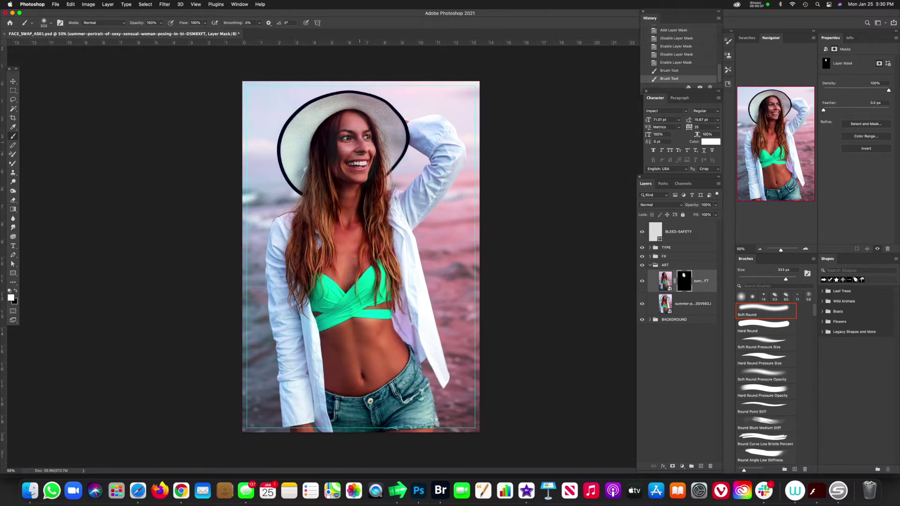
{"action": "left_click_drag", "start_coordinate": [373, 157], "coordinate": [371, 180]}
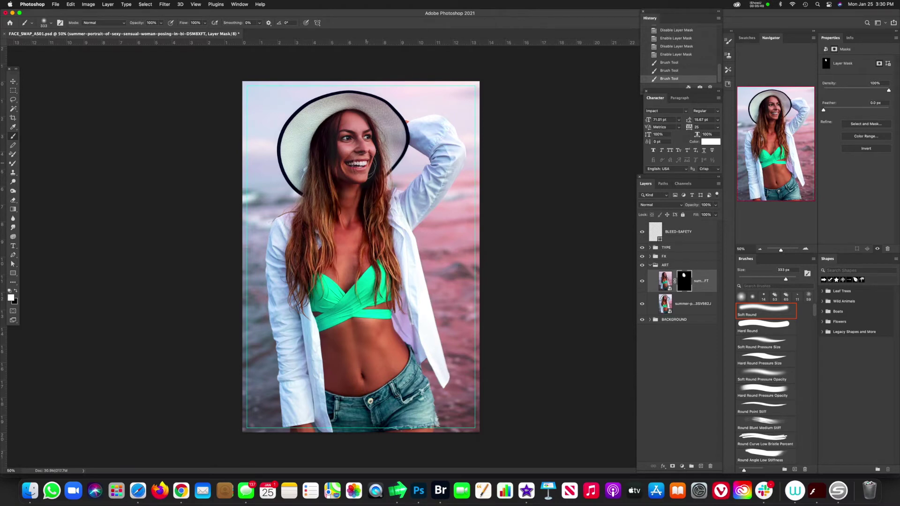
{"action": "left_click_drag", "start_coordinate": [339, 136], "coordinate": [357, 123]}
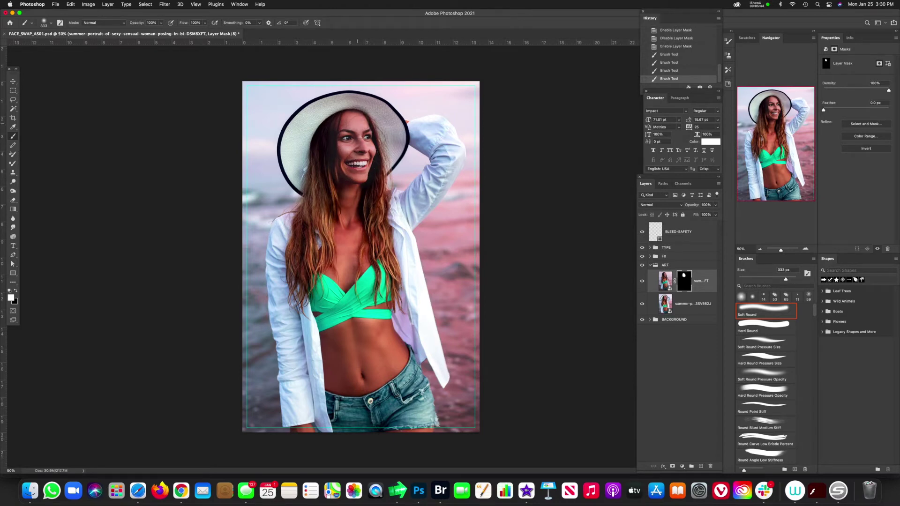
{"action": "left_click_drag", "start_coordinate": [358, 121], "coordinate": [361, 117]}
{"action": "mouse_move", "coordinate": [361, 208]}
{"action": "left_mouse_down"}
{"action": "mouse_move", "coordinate": [343, 219]}
{"action": "mouse_move", "coordinate": [365, 253]}
{"action": "left_mouse_up"}
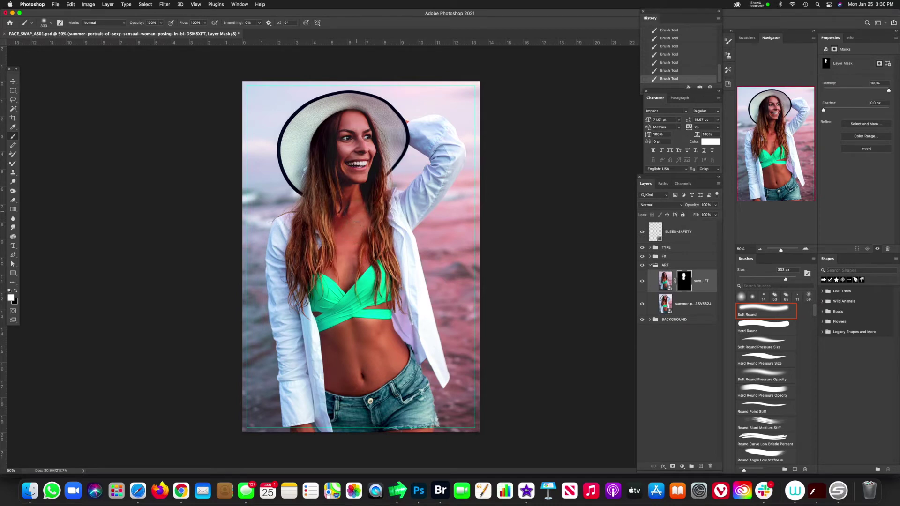
Paint black over the mouth to restore the original smile, then white around the eye
{"action": "key", "text": "x"}
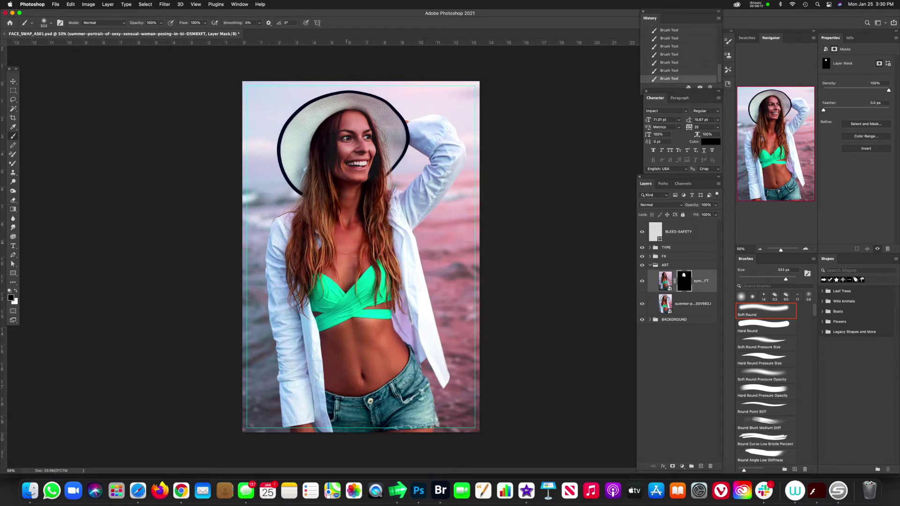
{"action": "mouse_move", "coordinate": [361, 192]}
{"action": "left_mouse_down"}
{"action": "mouse_move", "coordinate": [366, 168]}
{"action": "mouse_move", "coordinate": [359, 141]}
{"action": "mouse_move", "coordinate": [347, 135]}
{"action": "left_mouse_up"}
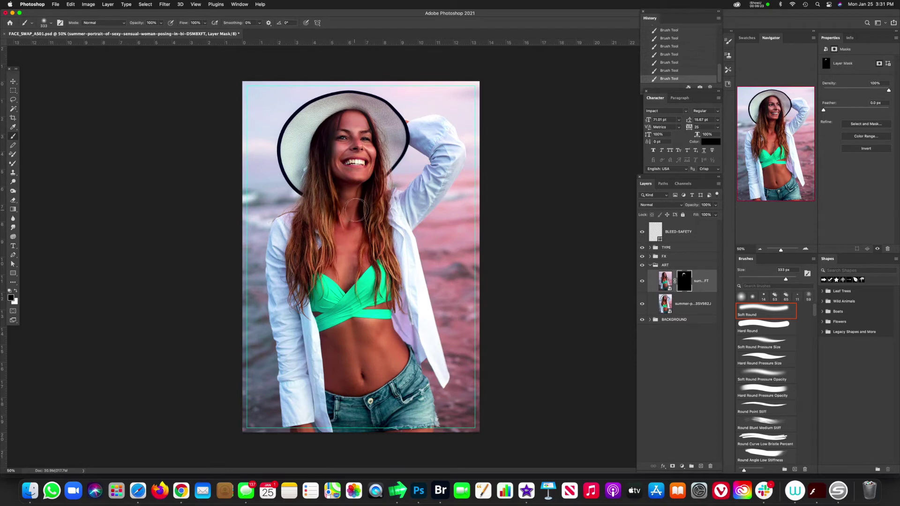
{"action": "key", "text": "x"}
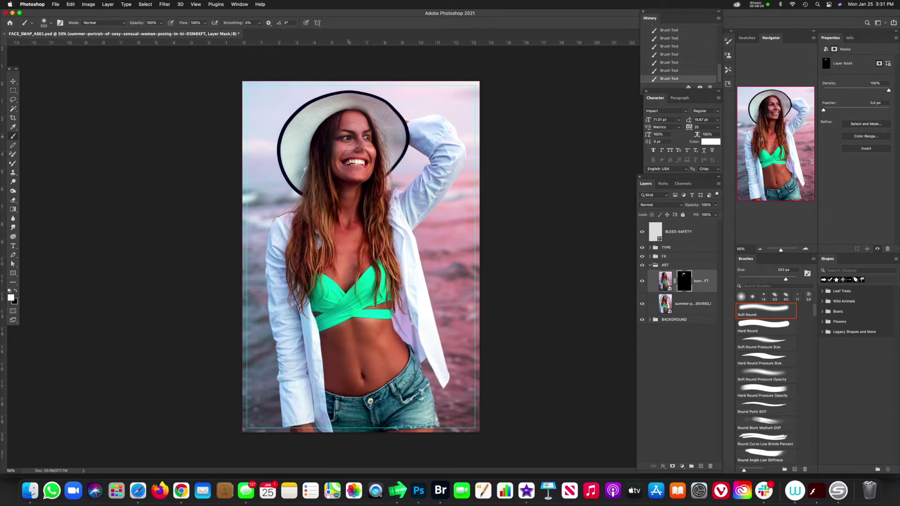
{"action": "mouse_move", "coordinate": [342, 143]}
{"action": "left_mouse_down"}
{"action": "mouse_move", "coordinate": [350, 176]}
{"action": "mouse_move", "coordinate": [371, 174]}
{"action": "mouse_move", "coordinate": [362, 155]}
{"action": "left_mouse_up"}
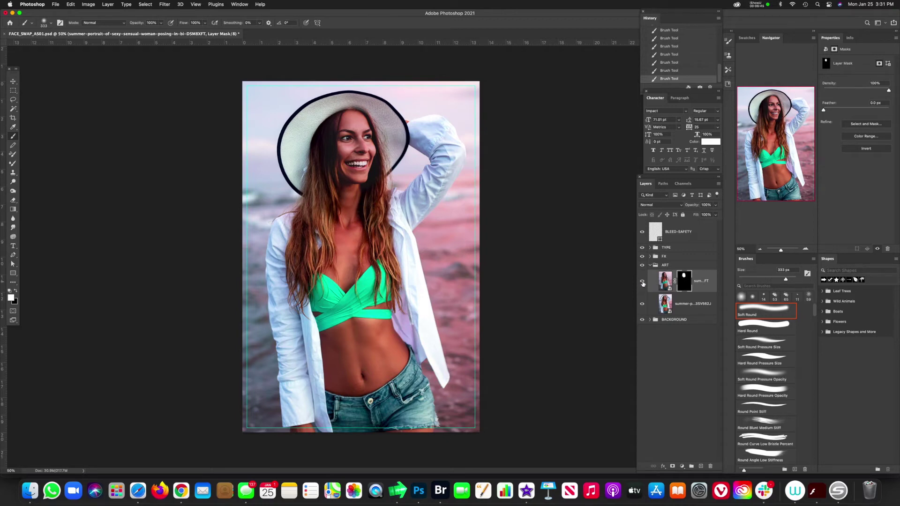
Toggle the swapped face layer repeatedly to compare the poster with and without it
{"action": "left_click", "coordinate": [642, 281]}
{"action": "left_click", "coordinate": [643, 282]}
{"action": "left_click", "coordinate": [642, 281]}
{"action": "left_click", "coordinate": [642, 282]}
{"action": "left_click", "coordinate": [642, 282]}
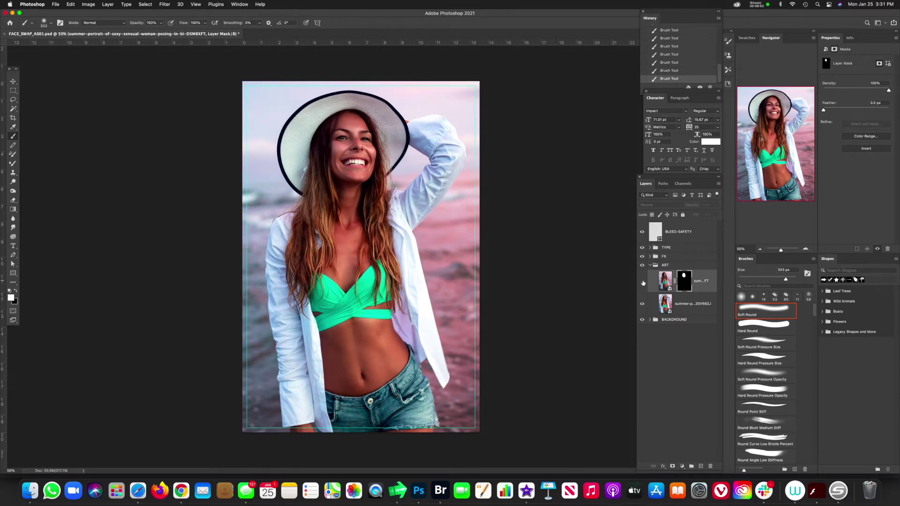
{"action": "left_click", "coordinate": [643, 282]}
{"action": "left_click", "coordinate": [642, 282]}
{"action": "left_click", "coordinate": [642, 282]}
{"action": "left_click", "coordinate": [642, 282]}
{"action": "left_click", "coordinate": [643, 282]}
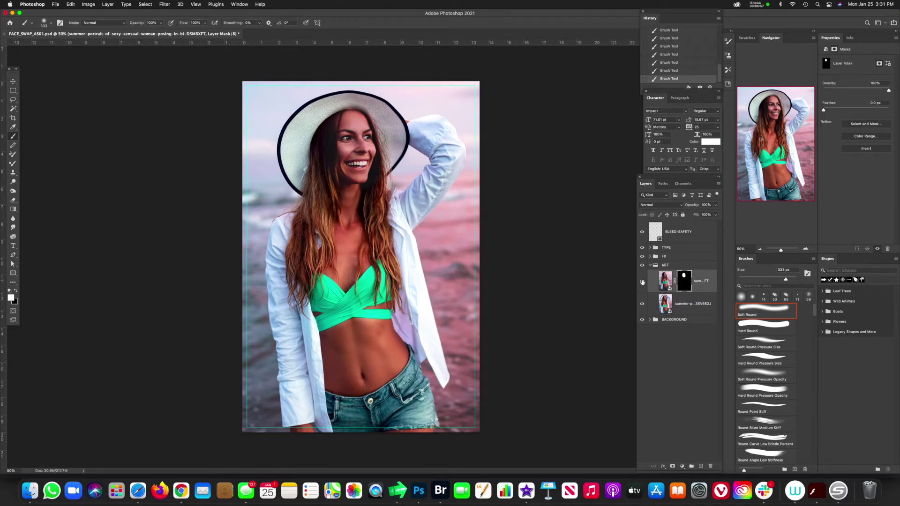
Enlarge the face layer slightly around a repositioned pivot point and commit the transform
{"action": "left_click", "coordinate": [665, 281]}
{"action": "key", "text": "ctrl+t"}
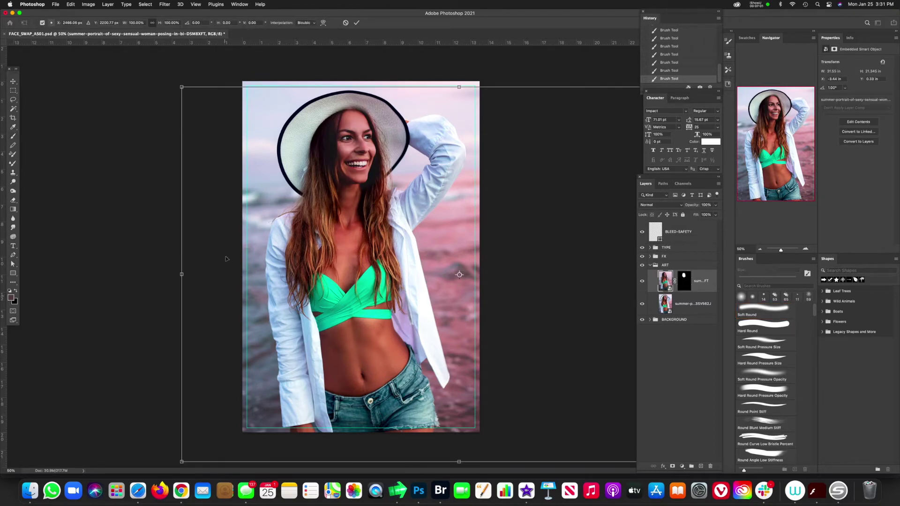
{"action": "left_click_drag", "start_coordinate": [459, 275], "coordinate": [354, 150]}
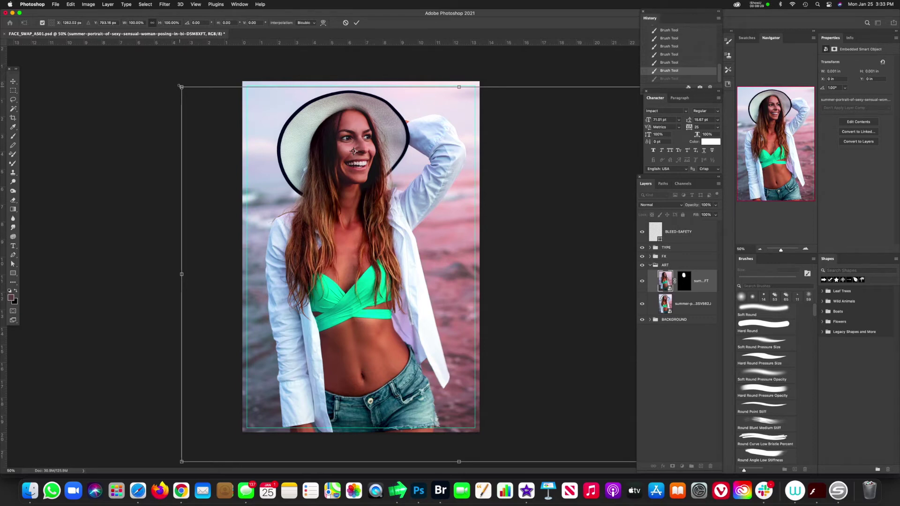
{"action": "mouse_move", "coordinate": [181, 86]}
{"action": "left_mouse_down"}
{"action": "mouse_move", "coordinate": [165, 80]}
{"action": "mouse_move", "coordinate": [176, 86]}
{"action": "left_mouse_up"}
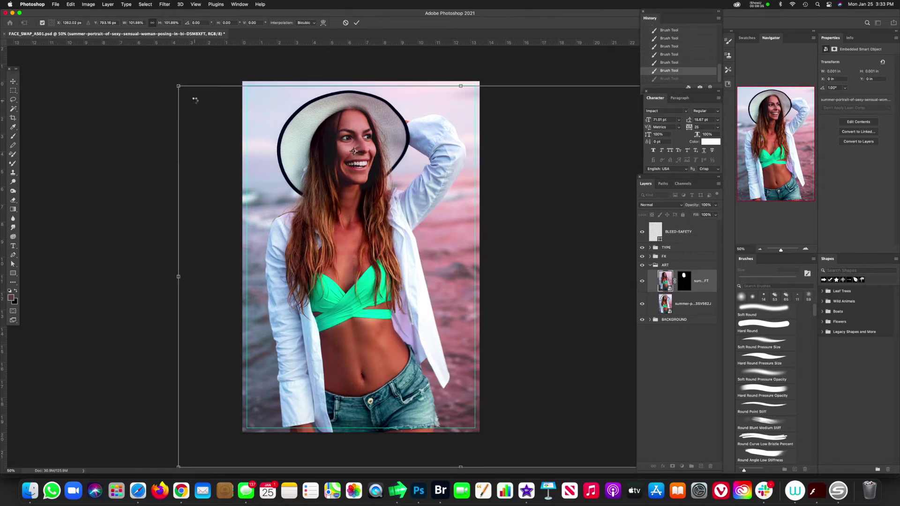
{"action": "key", "text": "Return"}
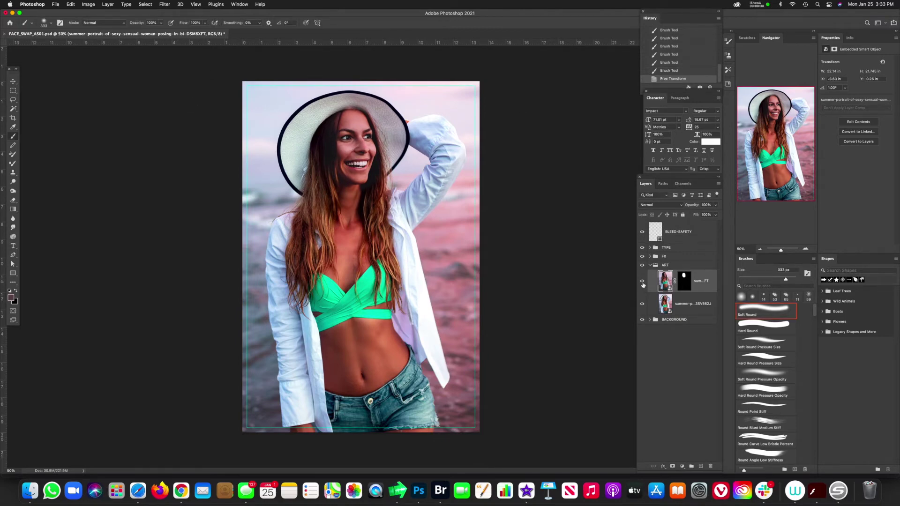
Compare the swapped face, target its mask, and shrink the brush to about 155 px
{"action": "left_click", "coordinate": [642, 283]}
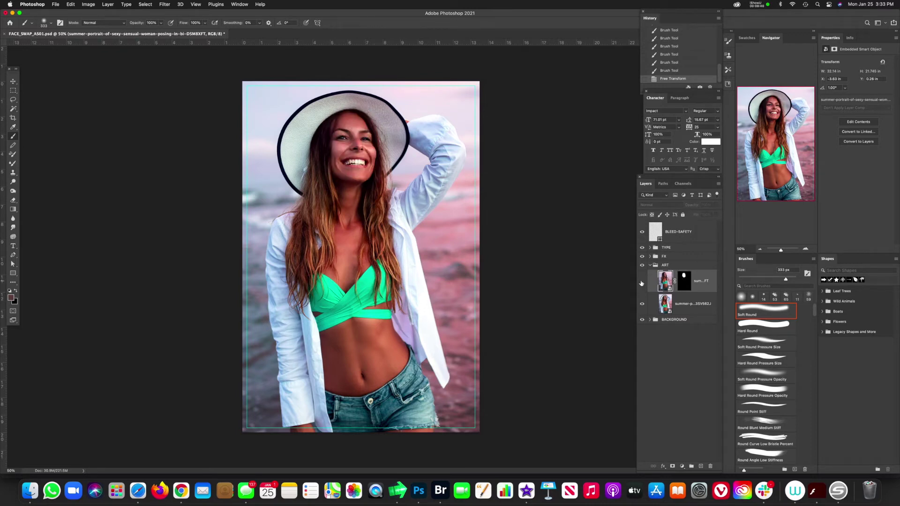
{"action": "left_click", "coordinate": [642, 283]}
{"action": "left_click", "coordinate": [642, 282]}
{"action": "left_click", "coordinate": [643, 282]}
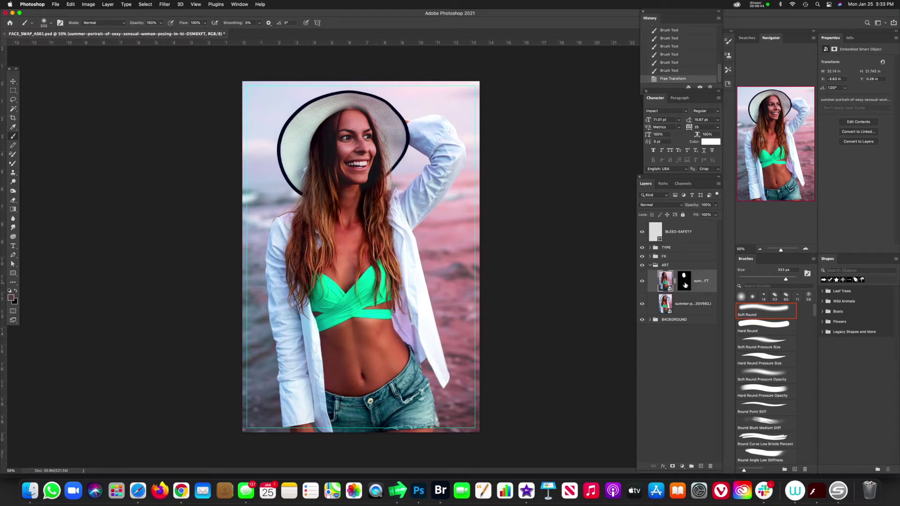
{"action": "left_click", "coordinate": [686, 285]}
{"action": "mouse_move", "coordinate": [371, 125]}
{"action": "left_mouse_down"}
{"action": "mouse_move", "coordinate": [341, 125]}
{"action": "mouse_move", "coordinate": [363, 106]}
{"action": "left_mouse_up"}
{"action": "key", "text": "x"}
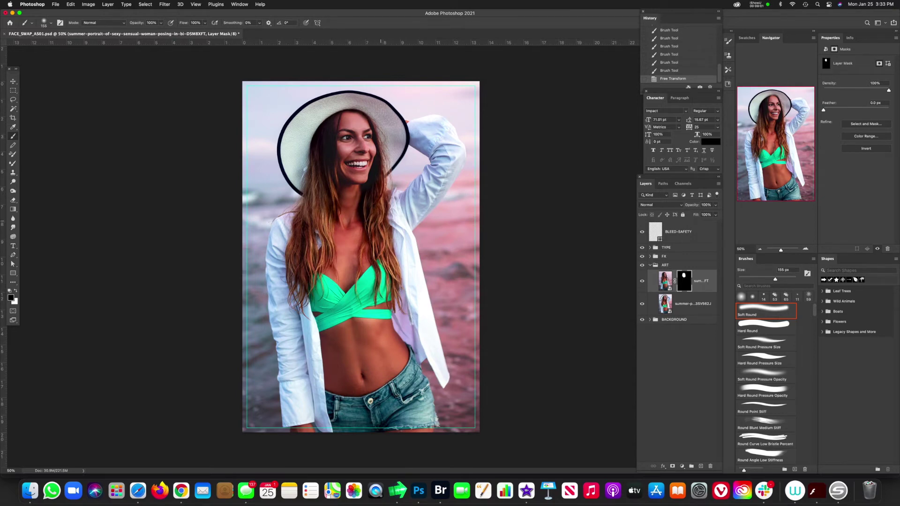
Paint the mask along the hair edge and cheek with a 124 px brush at lowered flow
{"action": "left_click_drag", "start_coordinate": [381, 117], "coordinate": [300, 223]}
{"action": "mouse_move", "coordinate": [348, 190]}
{"action": "left_mouse_down"}
{"action": "mouse_move", "coordinate": [370, 194]}
{"action": "mouse_move", "coordinate": [365, 196]}
{"action": "left_mouse_up"}
{"action": "key", "text": "x"}
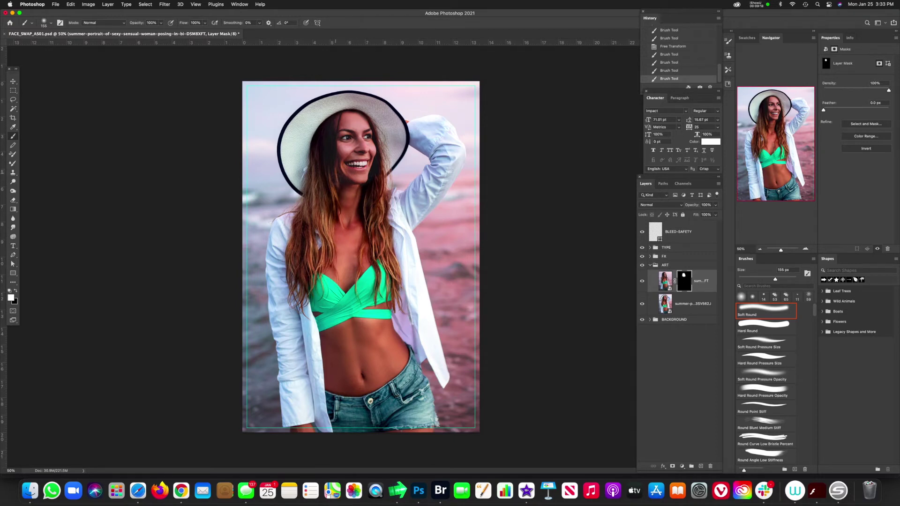
{"action": "mouse_move", "coordinate": [337, 185]}
{"action": "left_mouse_down"}
{"action": "mouse_move", "coordinate": [334, 174]}
{"action": "mouse_move", "coordinate": [328, 198]}
{"action": "mouse_move", "coordinate": [339, 206]}
{"action": "left_mouse_up"}
{"action": "left_click", "coordinate": [205, 22]}
{"action": "left_click_drag", "start_coordinate": [207, 33], "coordinate": [173, 32]}
{"action": "key", "text": "x"}
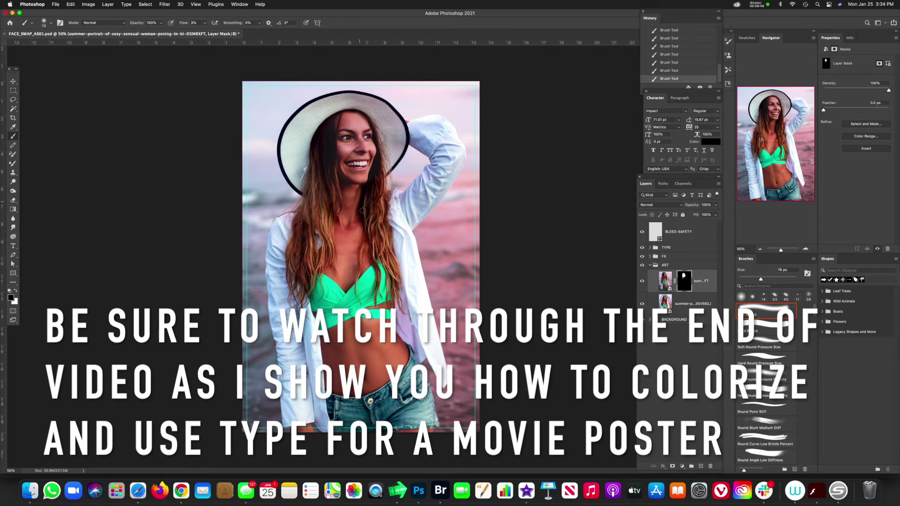
Compare the swapped face on and off, then zoom in closely on the face
{"action": "left_click", "coordinate": [642, 283]}
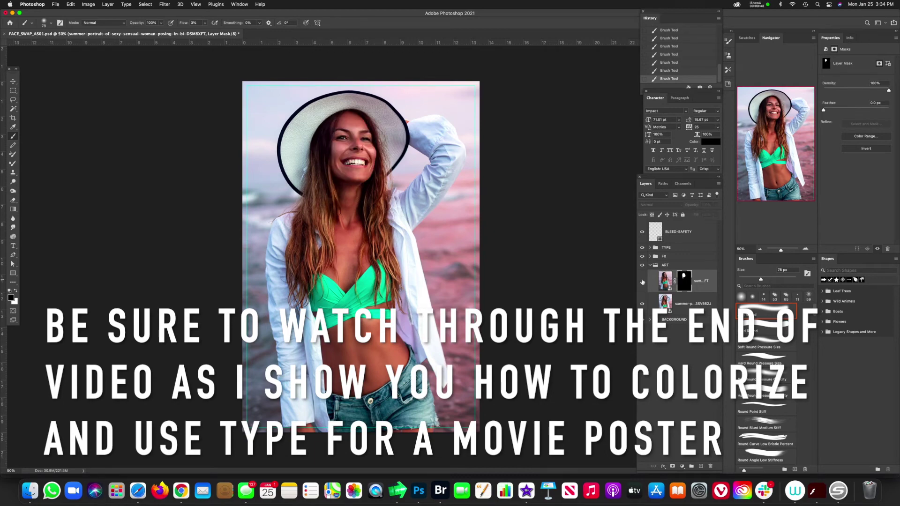
{"action": "left_click", "coordinate": [643, 282]}
{"action": "left_click", "coordinate": [642, 282]}
{"action": "left_click", "coordinate": [641, 283]}
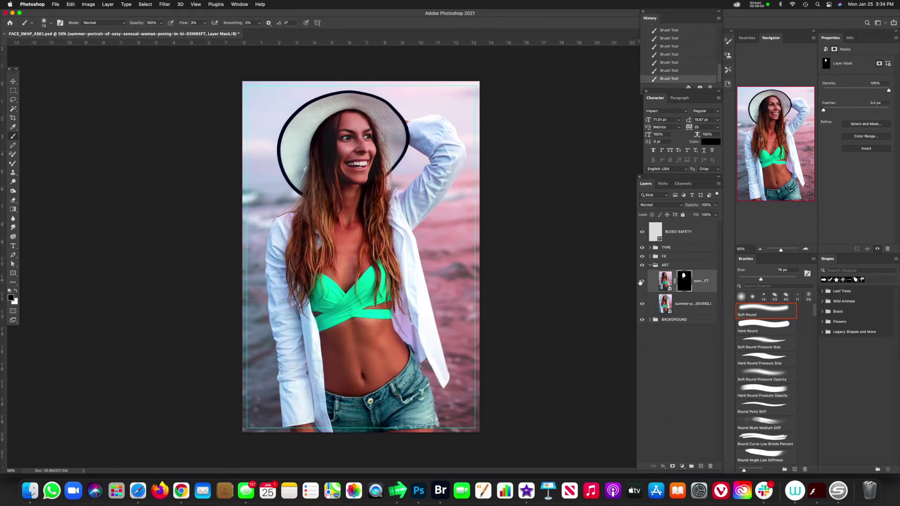
{"action": "left_click", "coordinate": [641, 282]}
{"action": "left_click", "coordinate": [641, 282]}
{"action": "scroll", "coordinate": [358, 281], "scroll_direction": "up", "scroll_amount": 10}
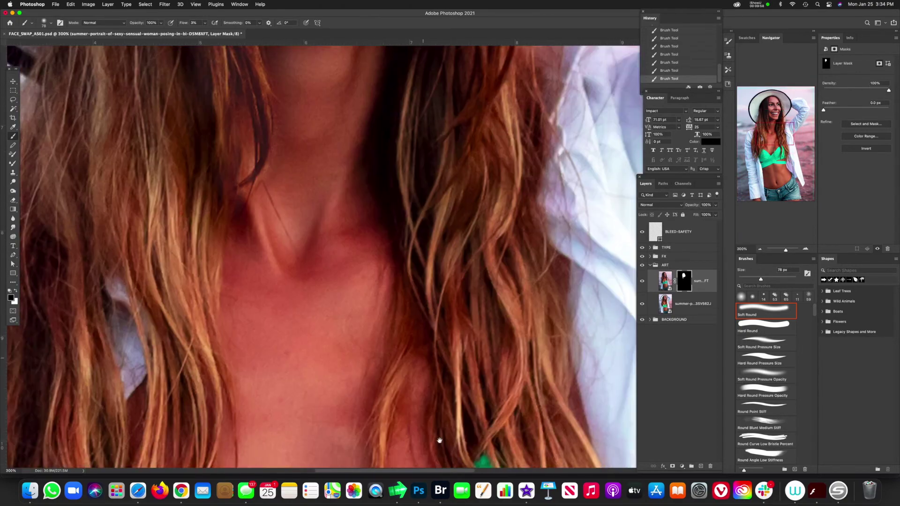
{"action": "mouse_move", "coordinate": [357, 94]}
{"action": "left_mouse_down"}
{"action": "mouse_move", "coordinate": [410, 253]}
{"action": "mouse_move", "coordinate": [359, 450]}
{"action": "mouse_move", "coordinate": [364, 467]}
{"action": "left_mouse_up"}
Repaint the forehead on the face mask in white at about 15% flow, replacing the bad stroke
{"action": "mouse_move", "coordinate": [397, 144]}
{"action": "left_mouse_down"}
{"action": "mouse_move", "coordinate": [383, 180]}
{"action": "mouse_move", "coordinate": [396, 167]}
{"action": "mouse_move", "coordinate": [389, 173]}
{"action": "mouse_move", "coordinate": [413, 204]}
{"action": "mouse_move", "coordinate": [402, 197]}
{"action": "left_mouse_up"}
{"action": "key", "text": "super+z"}
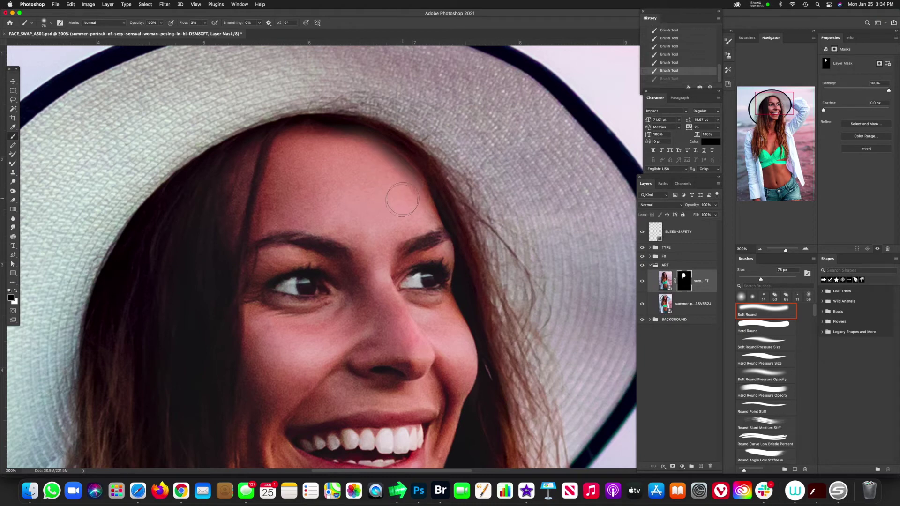
{"action": "key", "text": "x"}
{"action": "left_click_drag", "start_coordinate": [408, 201], "coordinate": [399, 159]}
{"action": "left_click_drag", "start_coordinate": [205, 33], "coordinate": [210, 33]}
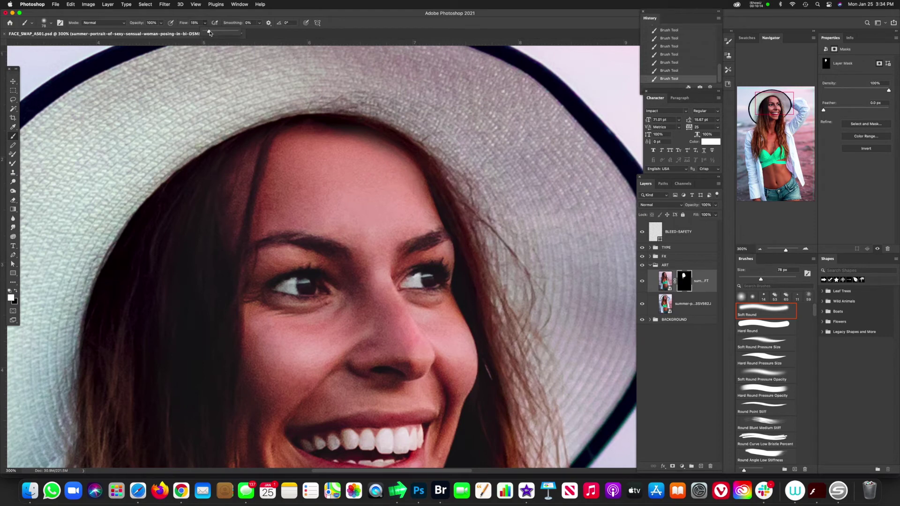
{"action": "left_click", "coordinate": [403, 199]}
{"action": "mouse_move", "coordinate": [404, 199]}
{"action": "left_mouse_down"}
{"action": "mouse_move", "coordinate": [390, 153]}
{"action": "mouse_move", "coordinate": [347, 134]}
{"action": "mouse_move", "coordinate": [323, 136]}
{"action": "left_mouse_up"}
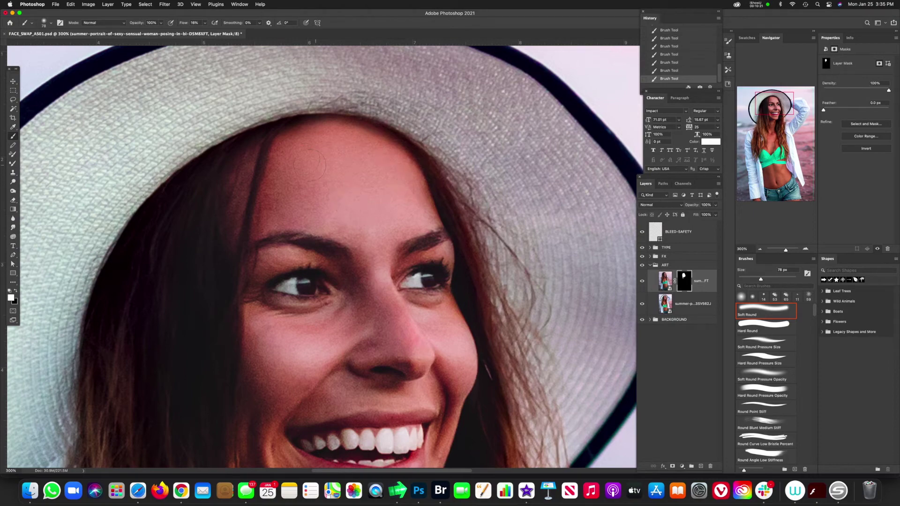
Inspect the face mask on its own, zoom out to the whole poster, and select the original photo layer too
{"action": "left_click_drag", "start_coordinate": [361, 200], "coordinate": [412, 125]}
{"action": "left_click_drag", "start_coordinate": [361, 156], "coordinate": [331, 271]}
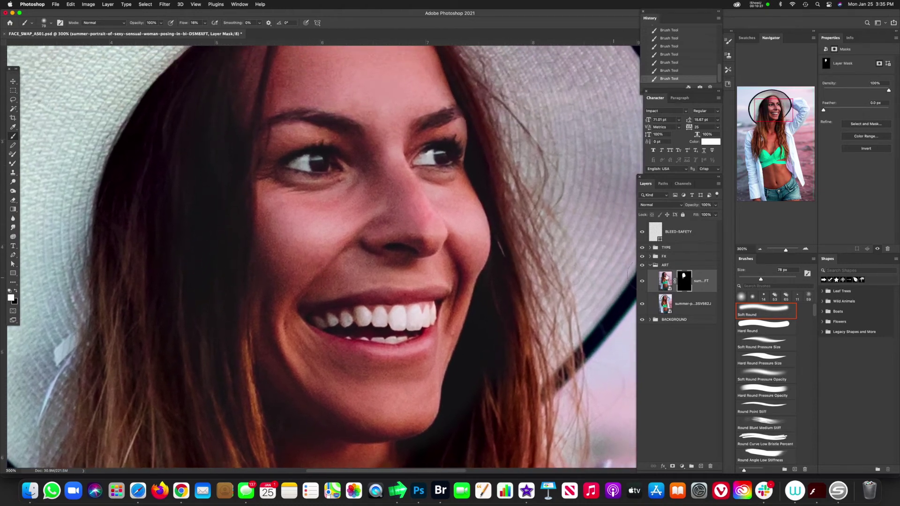
{"action": "left_click", "coordinate": [684, 284], "text": "alt"}
{"action": "left_click_drag", "start_coordinate": [536, 265], "coordinate": [497, 310]}
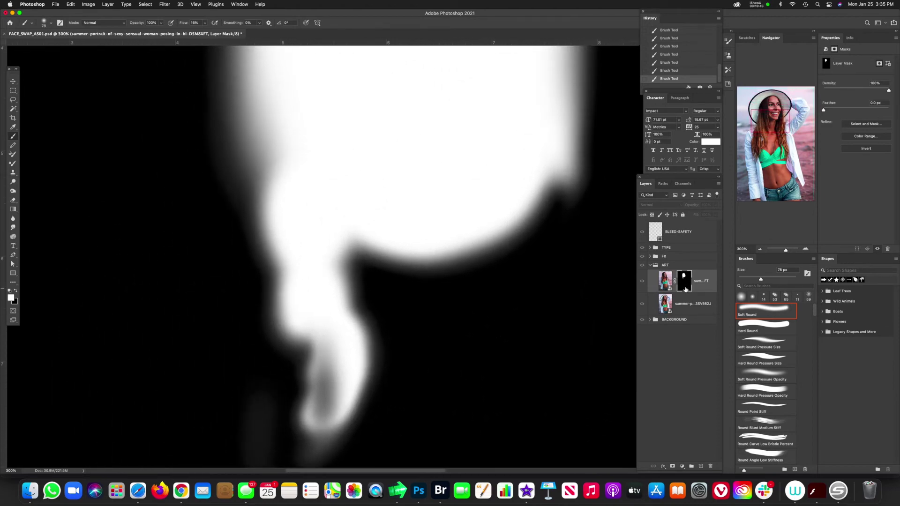
{"action": "left_click", "coordinate": [684, 290], "text": "alt"}
{"action": "scroll", "coordinate": [535, 207], "scroll_direction": "up", "scroll_amount": 6}
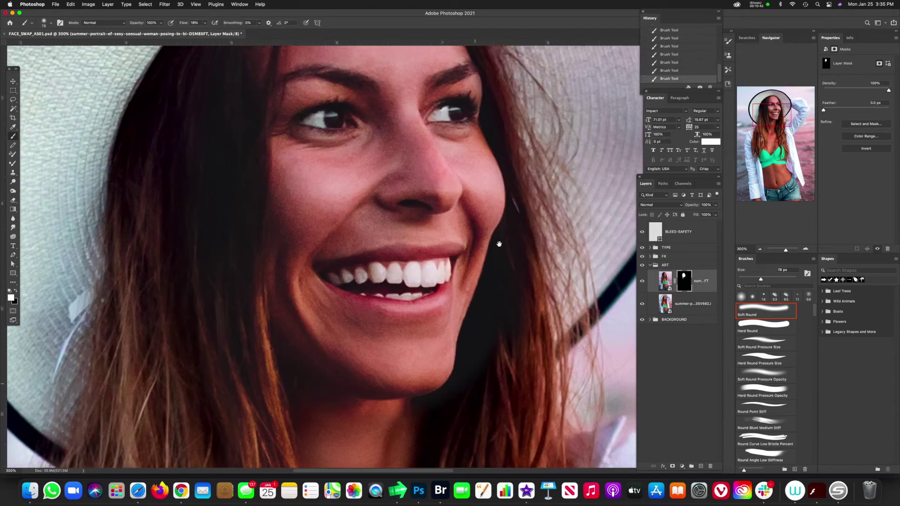
{"action": "key", "text": "super+minus"}
{"action": "key", "text": "super+minus"}
{"action": "key", "text": "super+minus"}
{"action": "key", "text": "super+minus"}
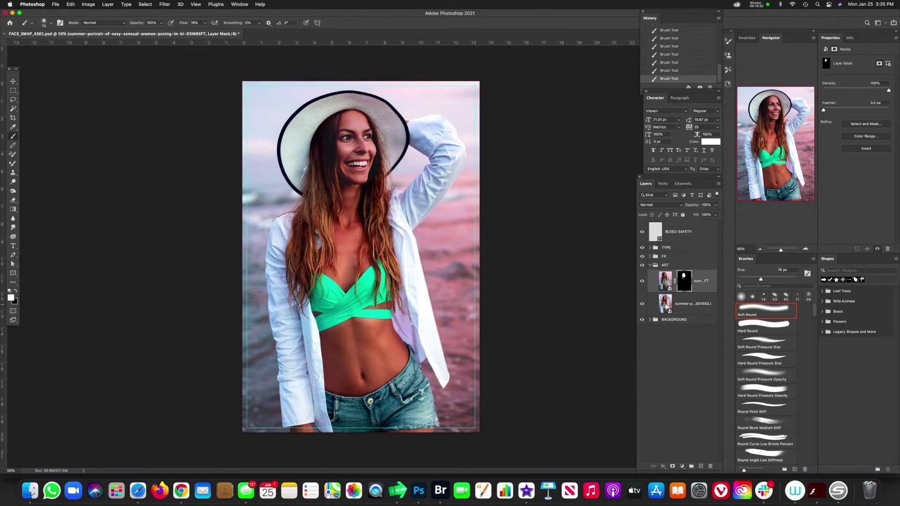
{"action": "left_click", "coordinate": [668, 305], "text": "shift"}
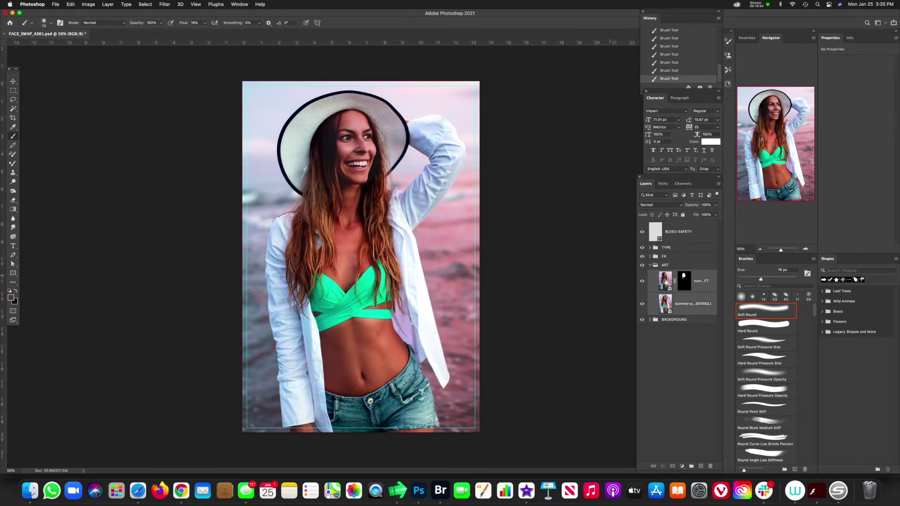
Group the swapped face layer and the other face layer into a group named ACTRESS1
{"action": "left_click", "coordinate": [704, 290]}
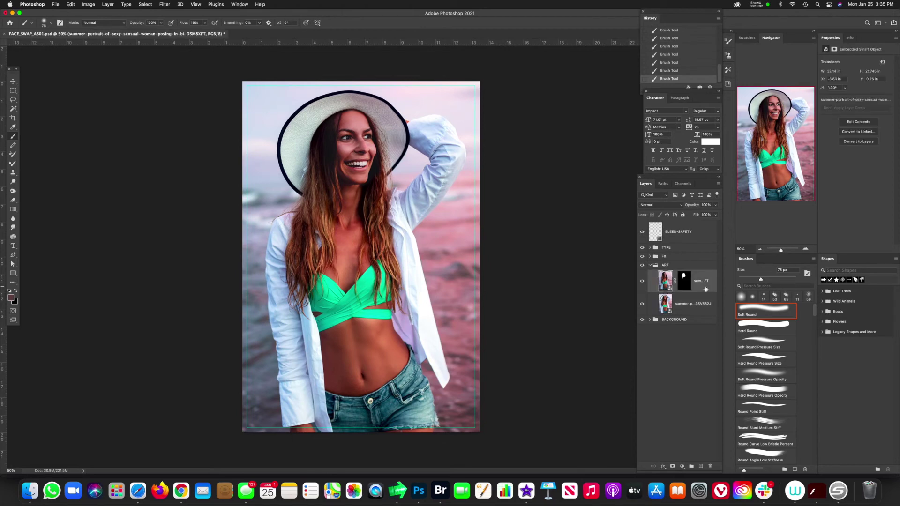
{"action": "left_click", "coordinate": [704, 307], "text": "shift"}
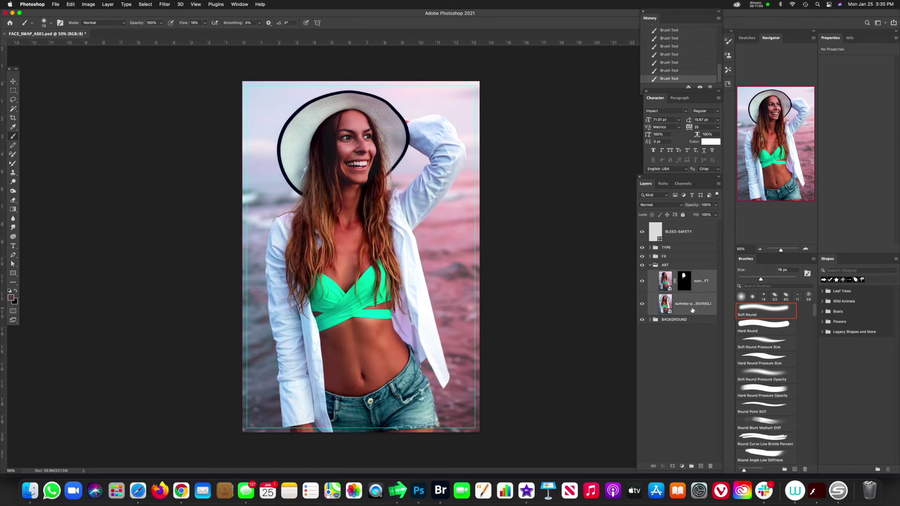
{"action": "key", "text": "super+g"}
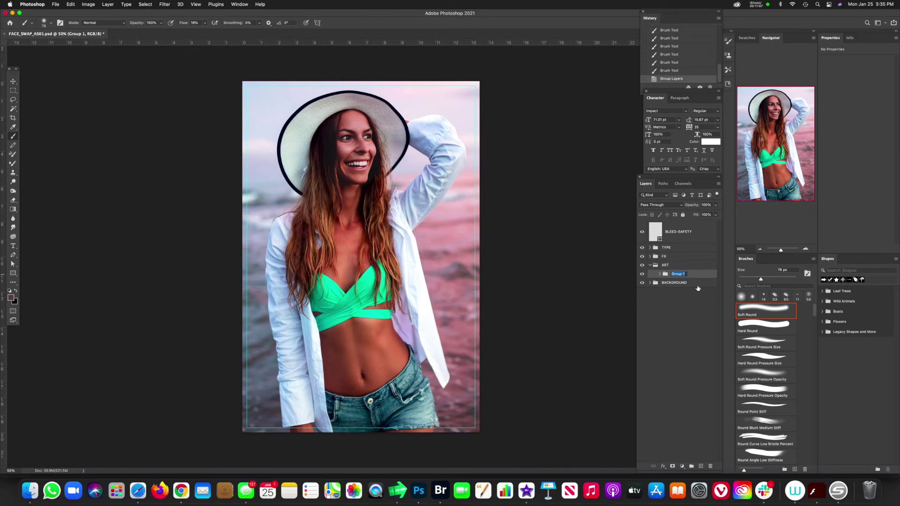
{"action": "type", "text": "ACTRESS1"}
{"action": "key", "text": "Return"}
Turn on the TITLE text layer inside the TYPE group so the white title shows
{"action": "left_click", "coordinate": [662, 248]}
{"action": "left_click", "coordinate": [650, 247]}
{"action": "left_click", "coordinate": [657, 266]}
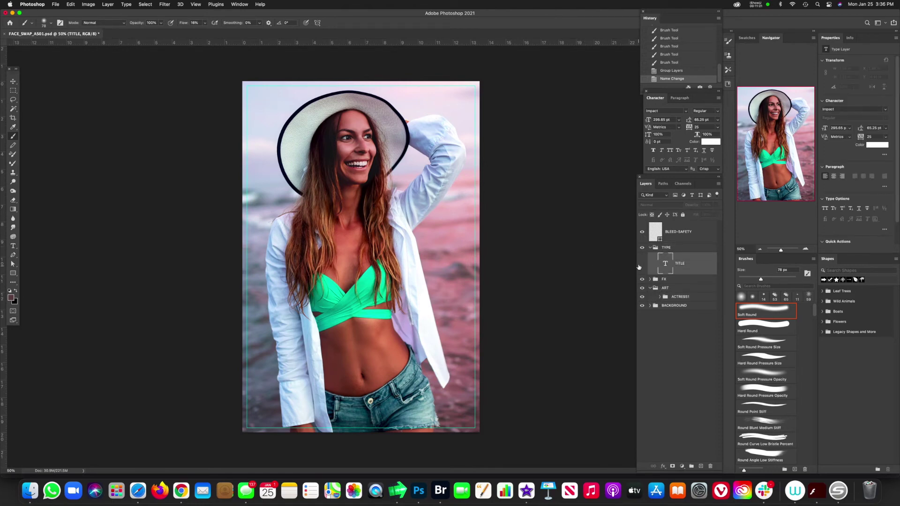
{"action": "left_click", "coordinate": [642, 263]}
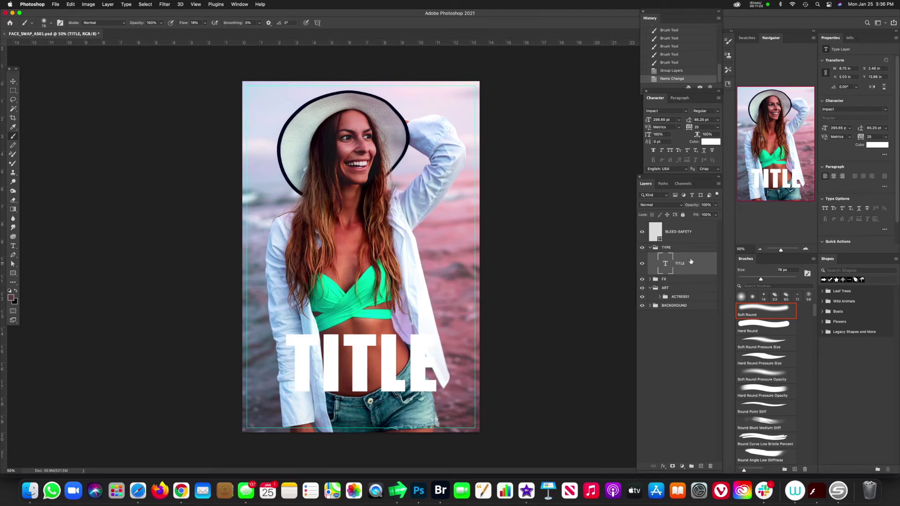
Add a Color Balance layer in FX with midtones Cyan–Red +3 and Yellow–Blue -16
{"action": "left_click", "coordinate": [650, 248]}
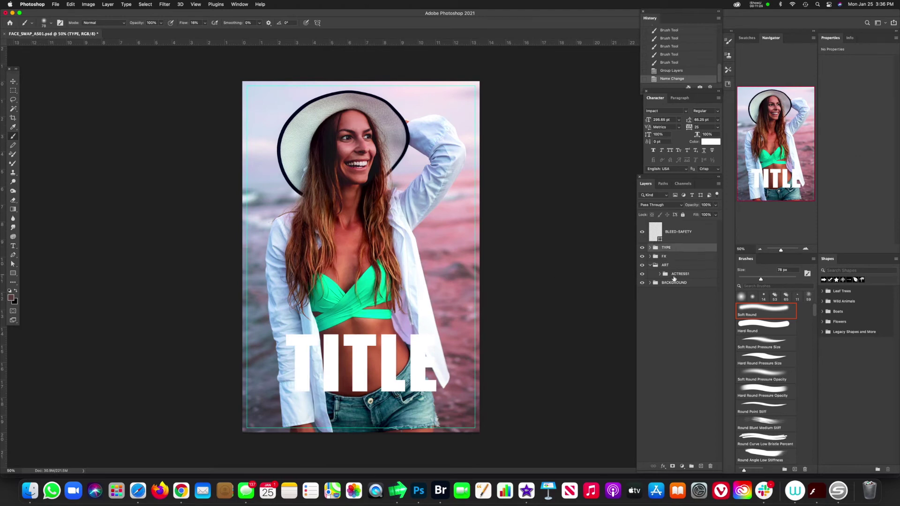
{"action": "left_click", "coordinate": [673, 259]}
{"action": "key", "text": "super+shift+alt+n"}
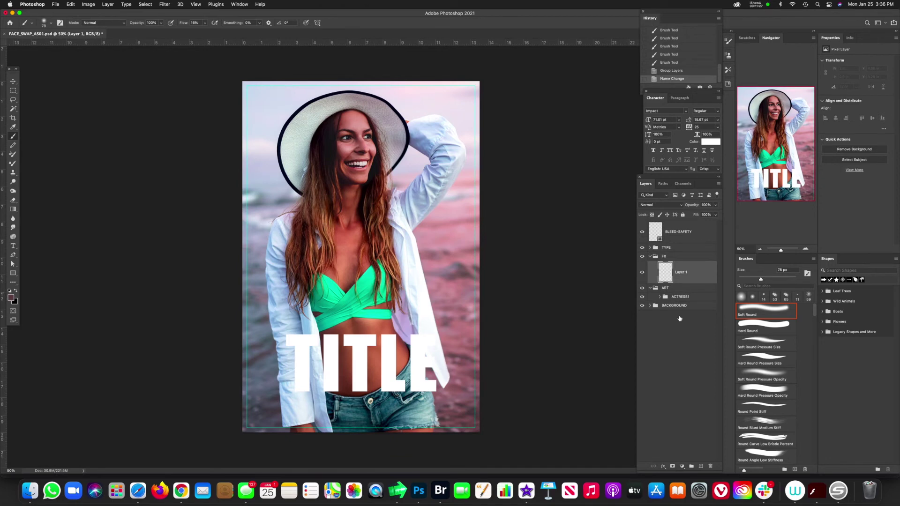
{"action": "left_click", "coordinate": [682, 467]}
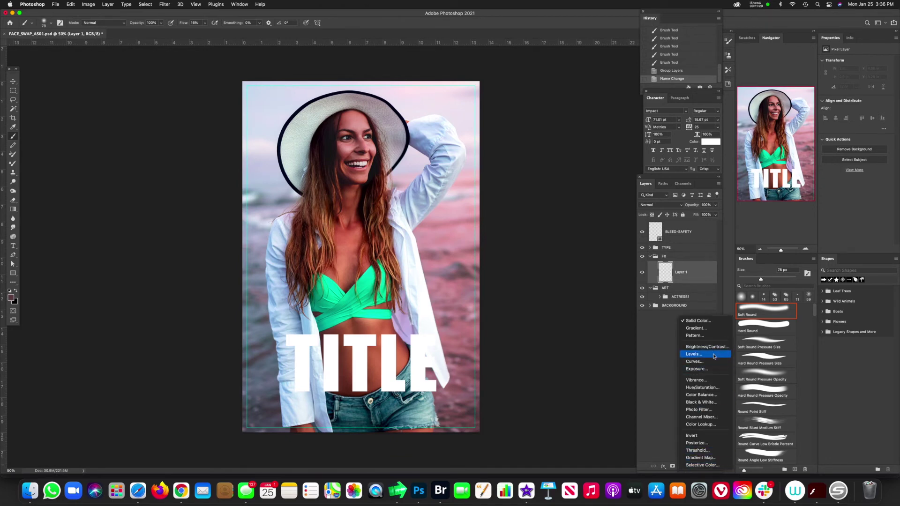
{"action": "left_click", "coordinate": [710, 395]}
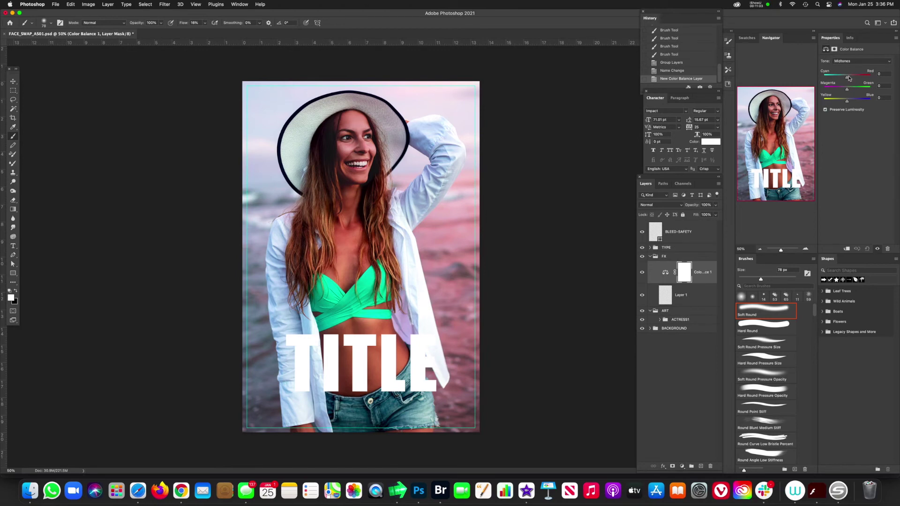
{"action": "mouse_move", "coordinate": [849, 78]}
{"action": "left_mouse_down"}
{"action": "mouse_move", "coordinate": [858, 79]}
{"action": "mouse_move", "coordinate": [841, 80]}
{"action": "mouse_move", "coordinate": [848, 81]}
{"action": "mouse_move", "coordinate": [842, 90]}
{"action": "left_mouse_up"}
{"action": "left_click_drag", "start_coordinate": [844, 99], "coordinate": [844, 90]}
Change the TITLE text colour to magenta
{"action": "left_click", "coordinate": [650, 250]}
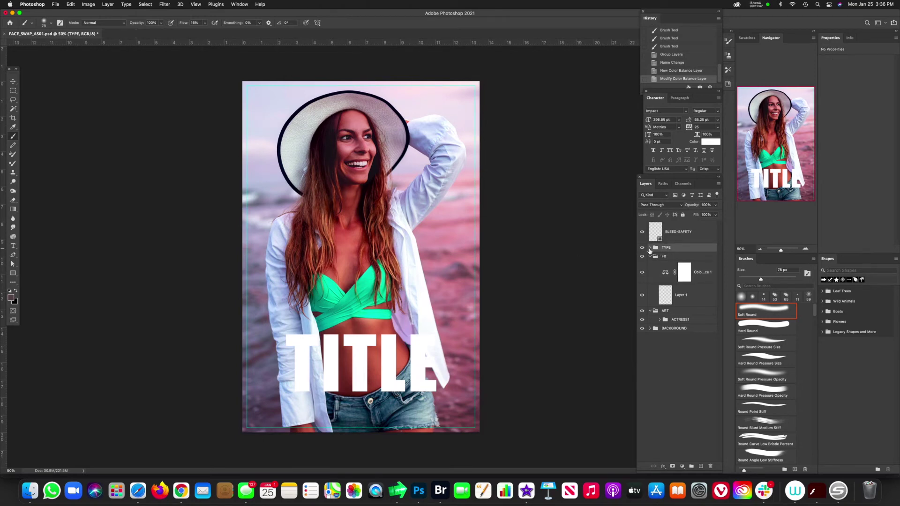
{"action": "left_click", "coordinate": [650, 249]}
{"action": "left_click", "coordinate": [682, 271]}
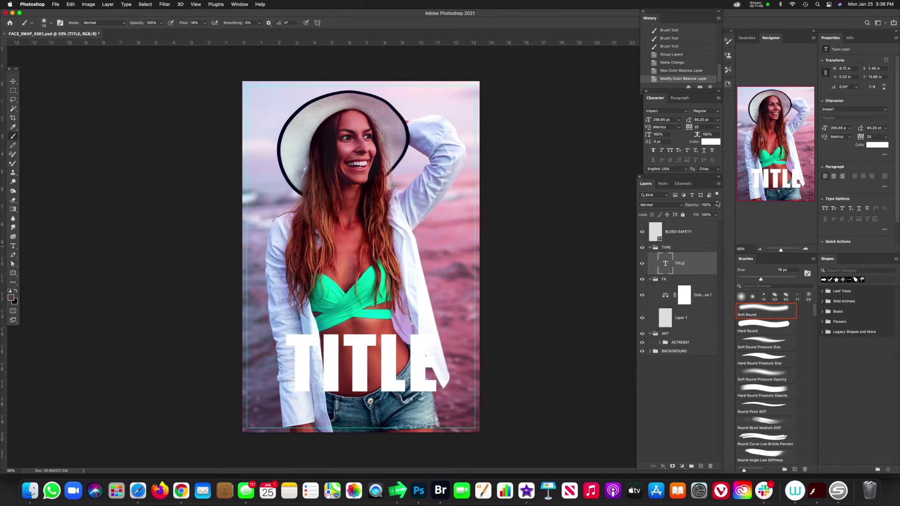
{"action": "left_click", "coordinate": [712, 142]}
{"action": "left_click", "coordinate": [586, 292]}
{"action": "left_click", "coordinate": [609, 336]}
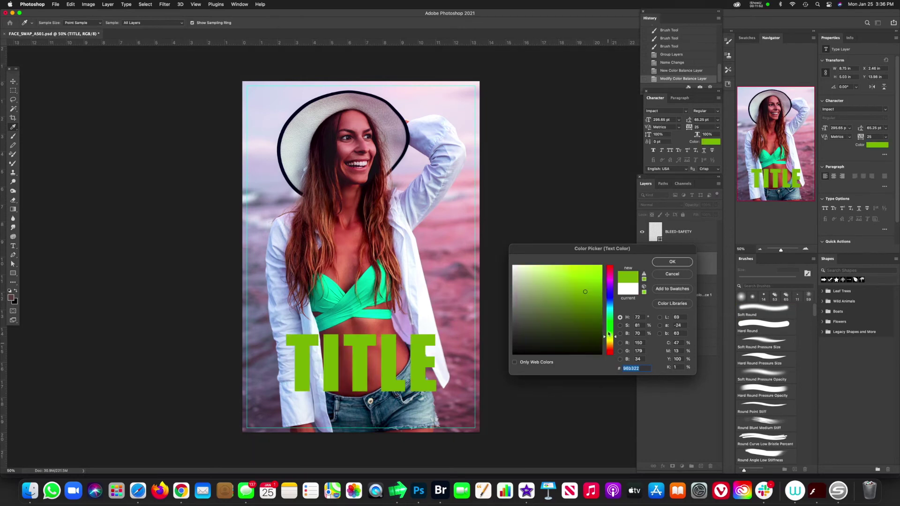
{"action": "left_click_drag", "start_coordinate": [609, 336], "coordinate": [567, 278]}
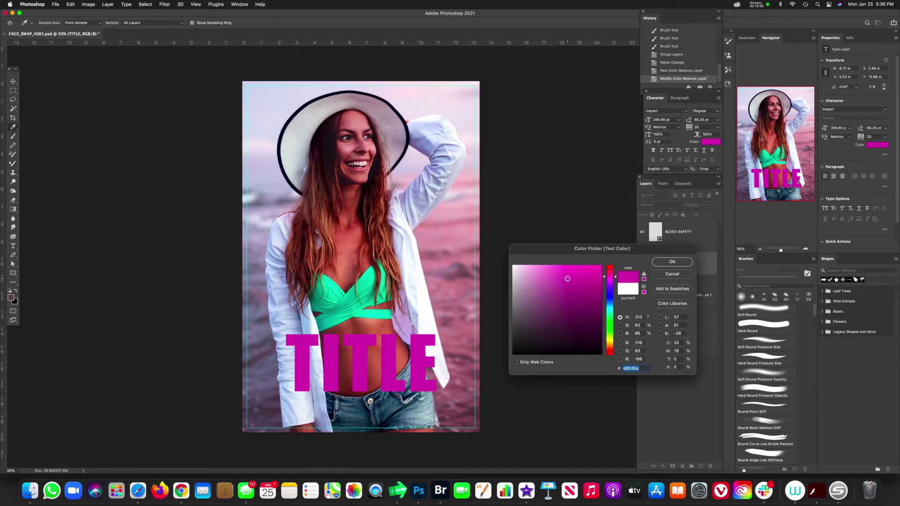
{"action": "left_click", "coordinate": [686, 263]}
Scale the TITLE text down and move it up over the torso
{"action": "key", "text": "super+t"}
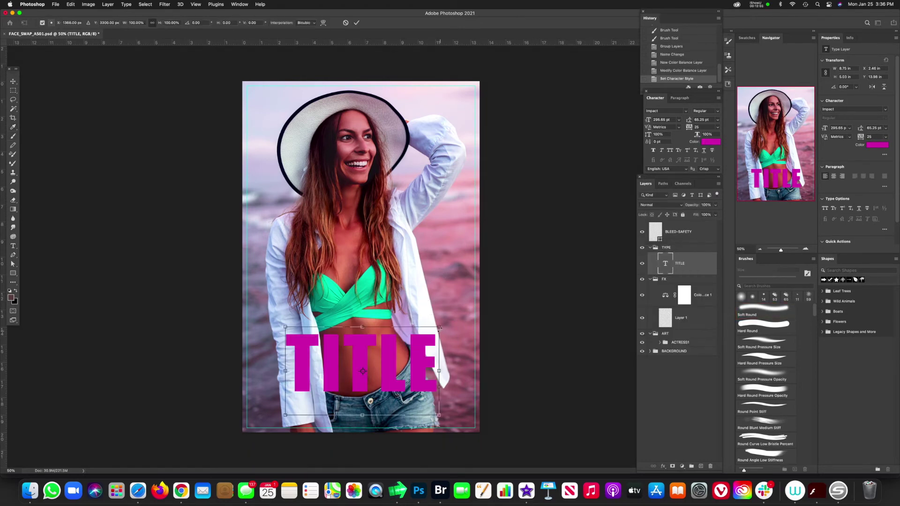
{"action": "left_click_drag", "start_coordinate": [439, 328], "coordinate": [404, 346]}
{"action": "mouse_move", "coordinate": [387, 381]}
{"action": "left_mouse_down"}
{"action": "mouse_move", "coordinate": [395, 336]}
{"action": "mouse_move", "coordinate": [390, 345]}
{"action": "left_mouse_up"}
{"action": "key", "text": "Return"}
{"action": "key", "text": "b"}
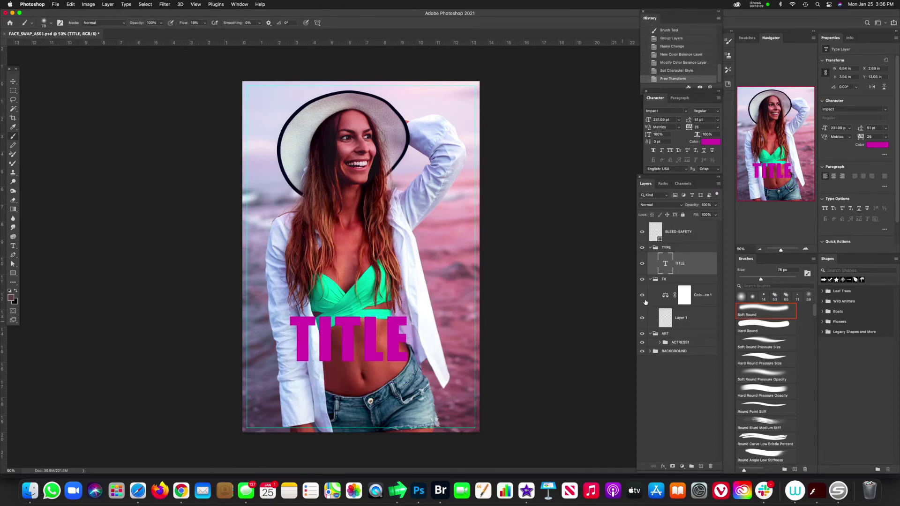
Enlarge the ACTRESS1 photo group to about 130%, then drop TITLE onto the midriff
{"action": "left_click", "coordinate": [681, 344]}
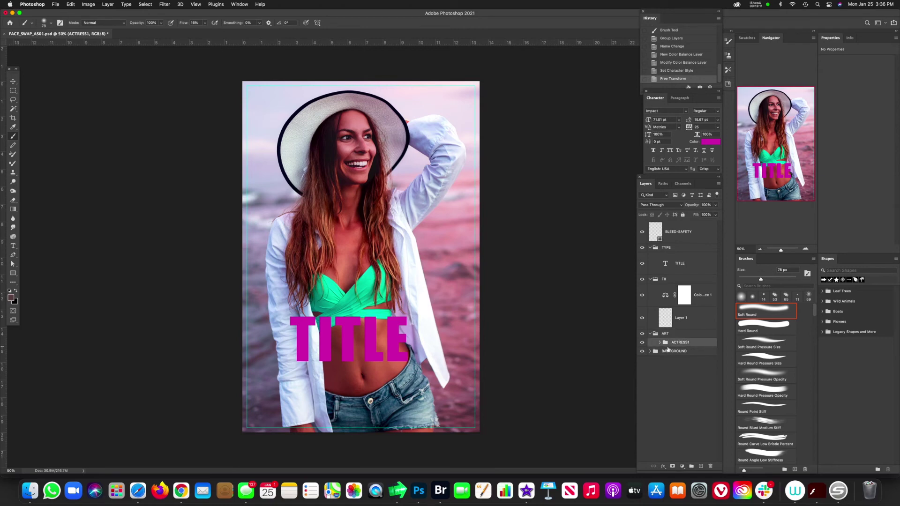
{"action": "key", "text": "ctrl+t"}
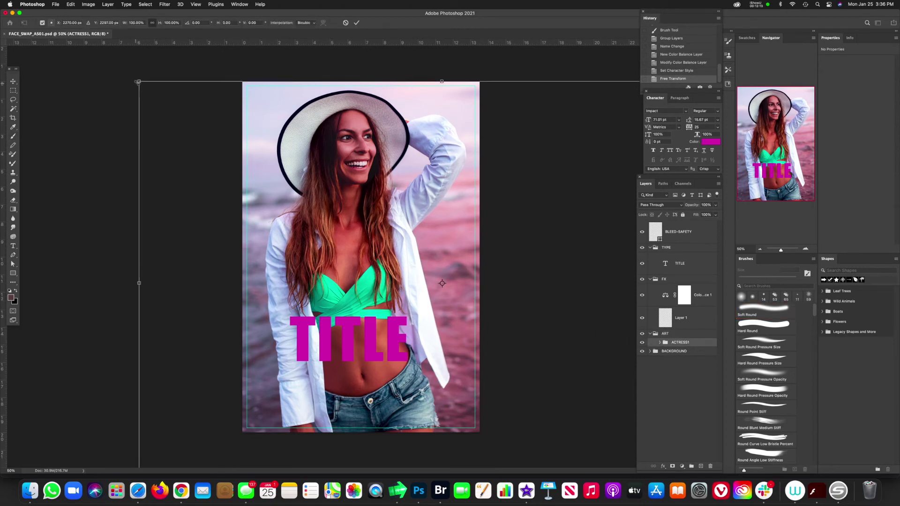
{"action": "left_click_drag", "start_coordinate": [136, 83], "coordinate": [85, 18]}
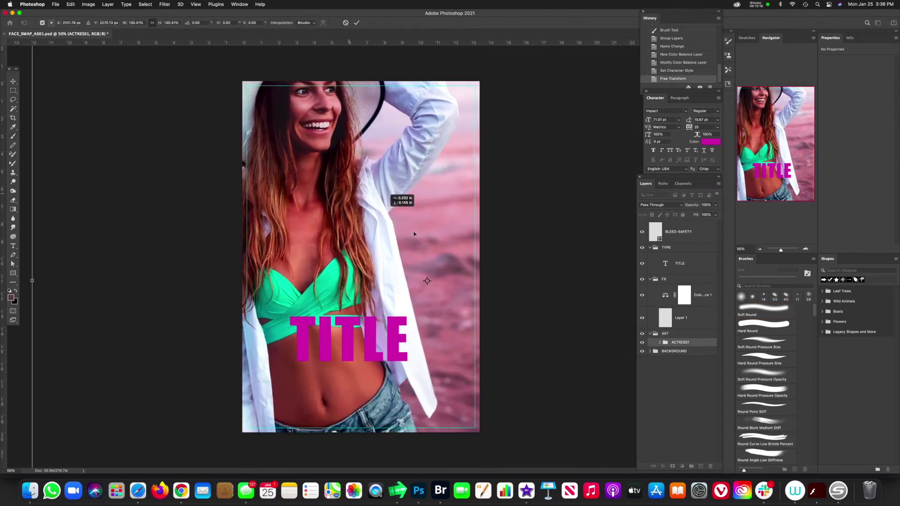
{"action": "left_click_drag", "start_coordinate": [402, 200], "coordinate": [409, 257]}
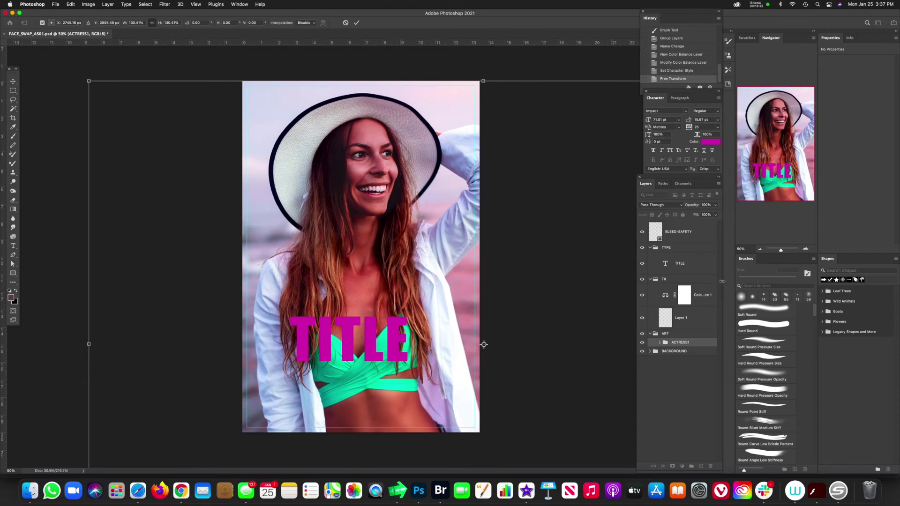
{"action": "key", "text": "Return"}
{"action": "left_click", "coordinate": [680, 263]}
{"action": "left_click_drag", "start_coordinate": [425, 288], "coordinate": [436, 337]}
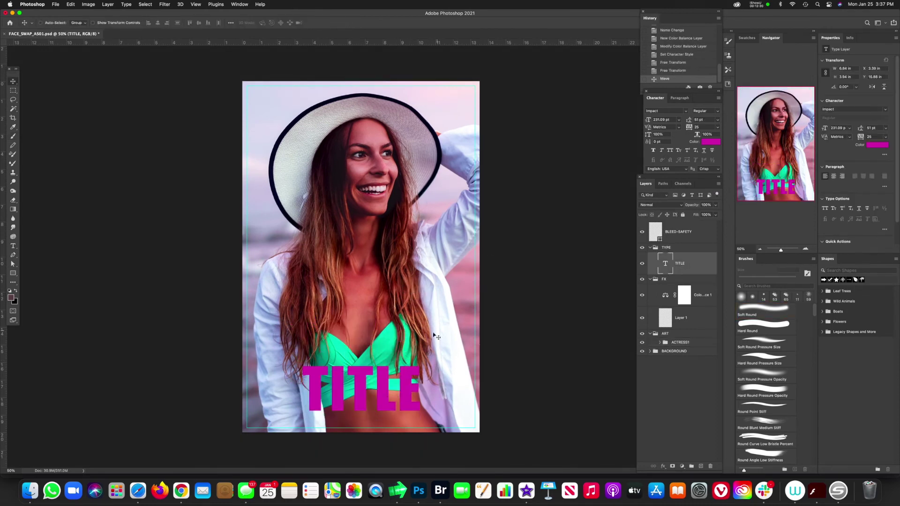
Collapse the TYPE and FX groups and select the FX group
{"action": "left_click", "coordinate": [651, 247]}
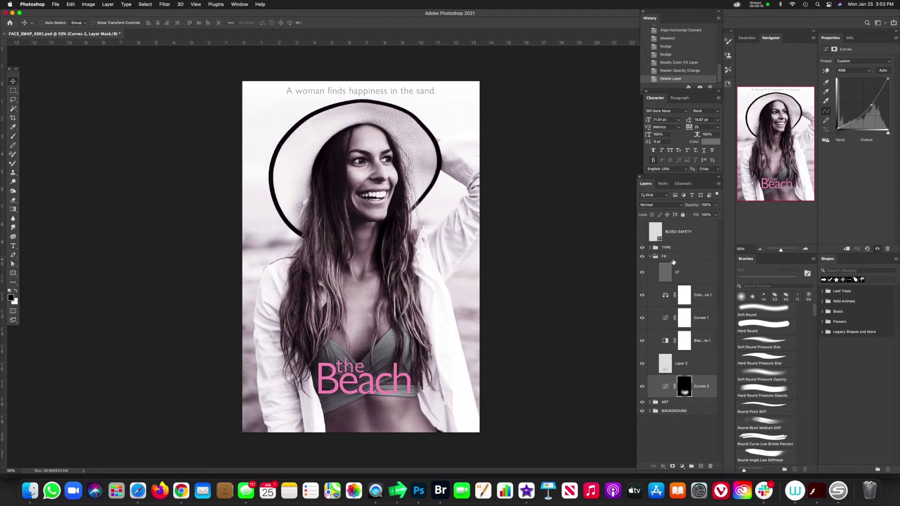
{"action": "left_click", "coordinate": [675, 257]}
Expand the FX group and toggle Layer 2's visibility to check its effect
{"action": "left_click", "coordinate": [649, 257]}
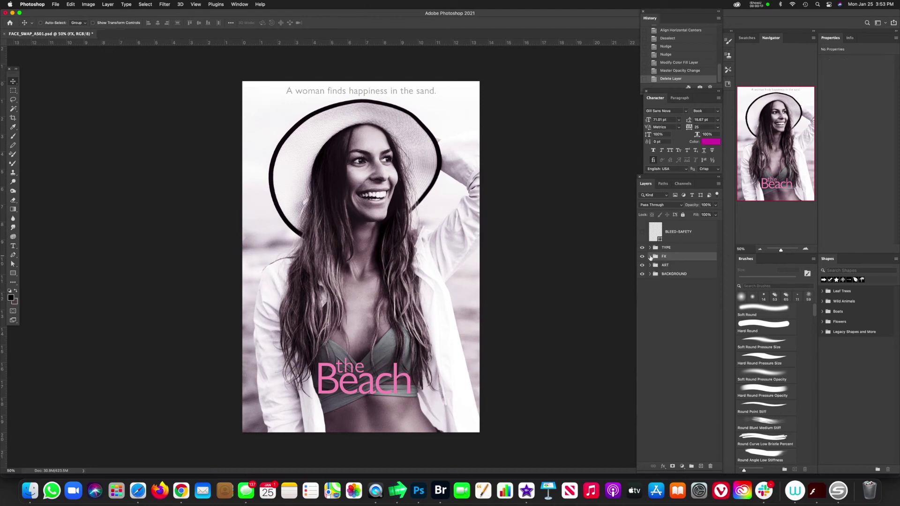
{"action": "left_click", "coordinate": [650, 256]}
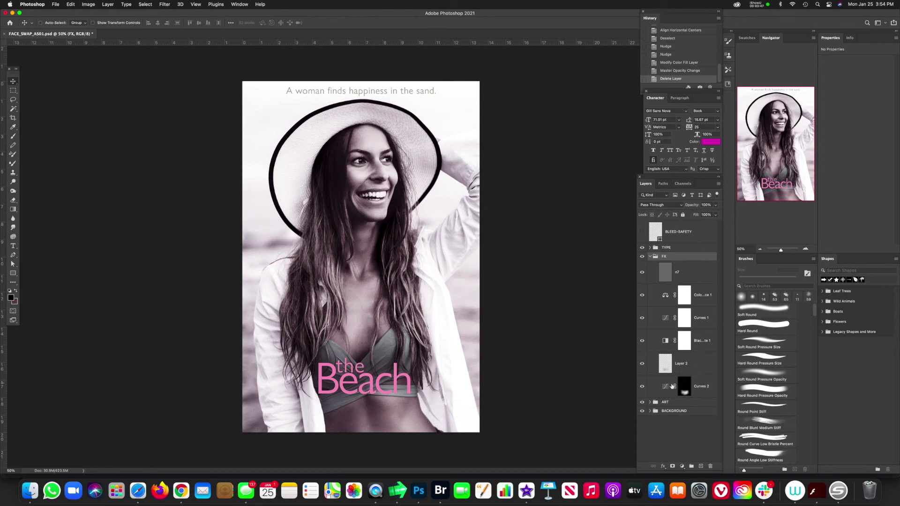
{"action": "left_click", "coordinate": [666, 388]}
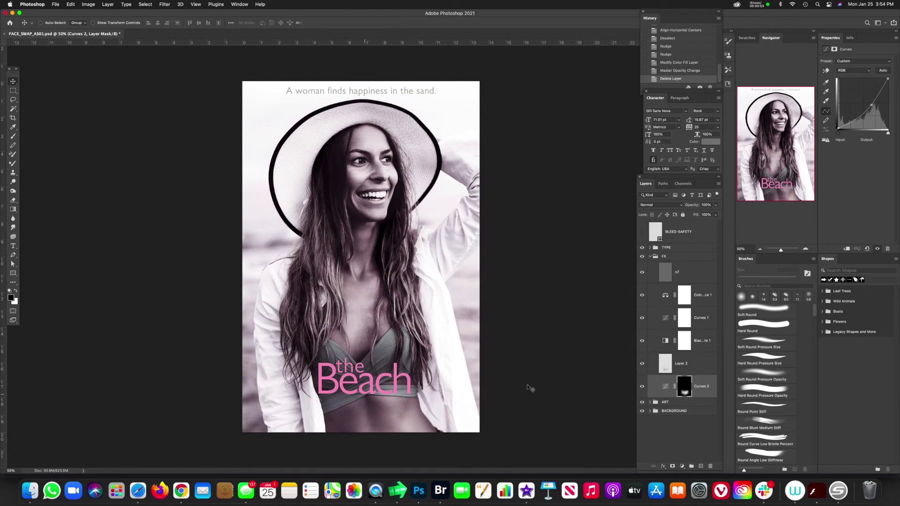
{"action": "left_click", "coordinate": [664, 365]}
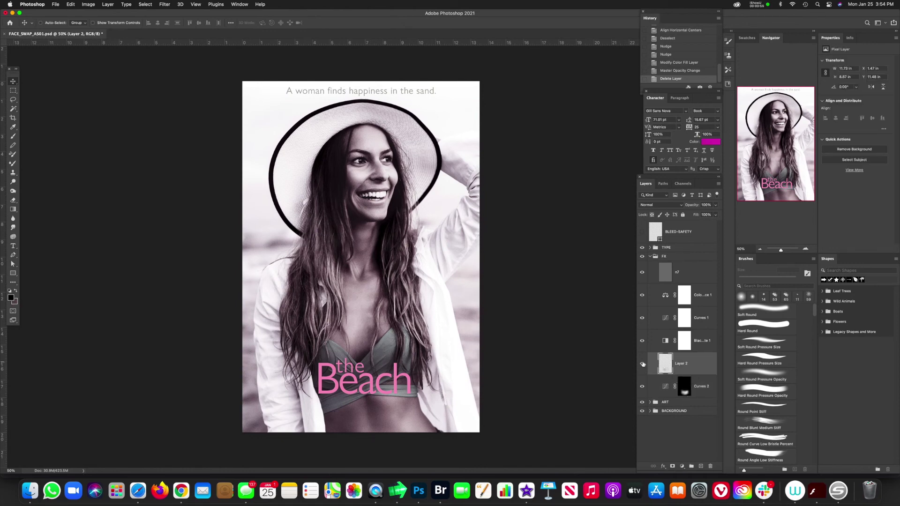
{"action": "left_click", "coordinate": [643, 364]}
{"action": "left_click", "coordinate": [643, 364]}
Tune the Black & White layer's opacity, keeping the photo mostly desaturated
{"action": "left_click", "coordinate": [665, 342]}
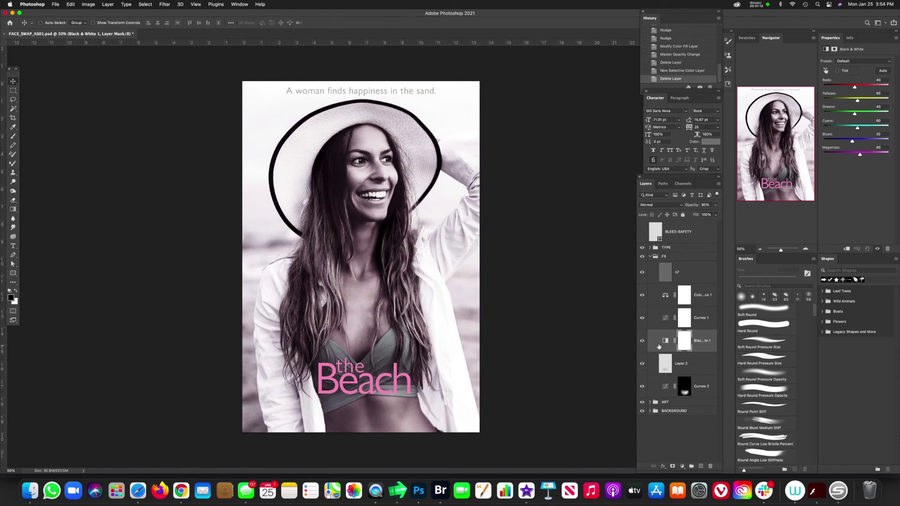
{"action": "left_click", "coordinate": [715, 215]}
{"action": "left_click_drag", "start_coordinate": [713, 215], "coordinate": [712, 217]}
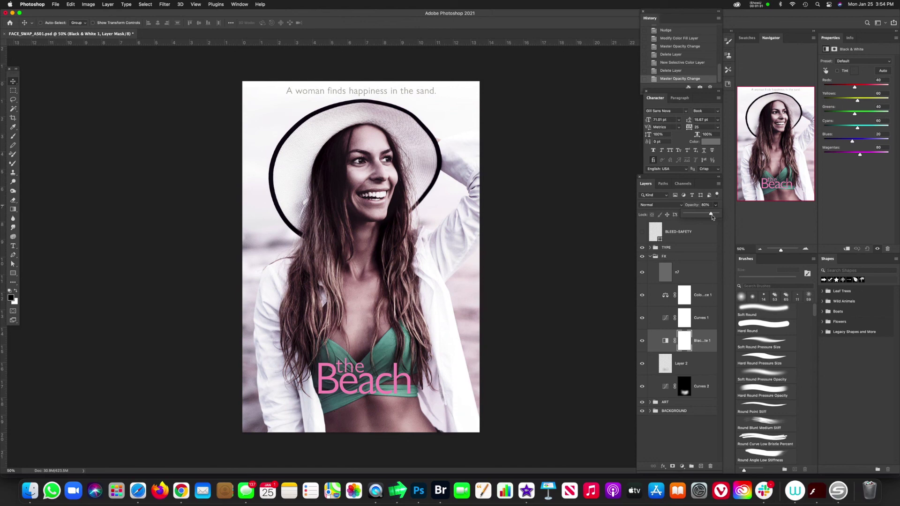
{"action": "left_click_drag", "start_coordinate": [714, 217], "coordinate": [716, 215]}
Compare Curves 1 on and off, then review the Color Balance and n7 overlay layers
{"action": "left_click", "coordinate": [704, 322]}
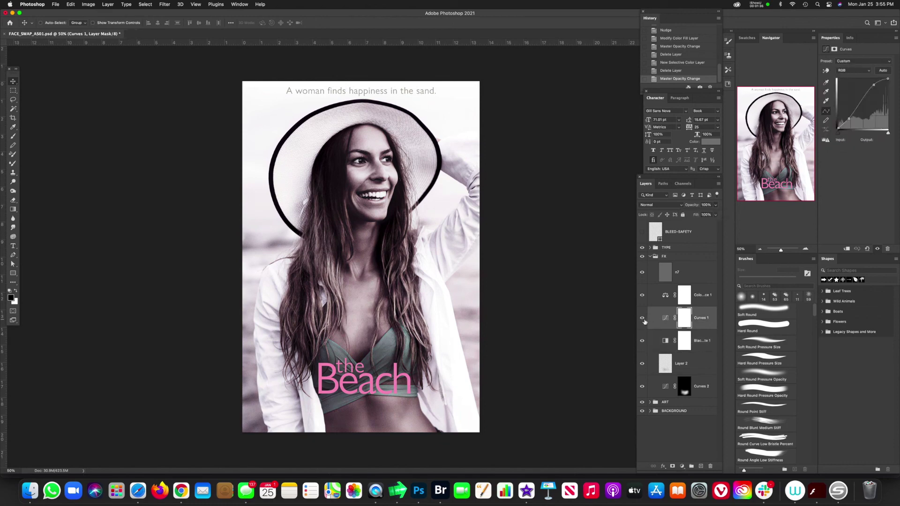
{"action": "left_click", "coordinate": [642, 318]}
{"action": "left_click", "coordinate": [642, 319]}
{"action": "left_click", "coordinate": [661, 300]}
{"action": "left_click", "coordinate": [663, 277]}
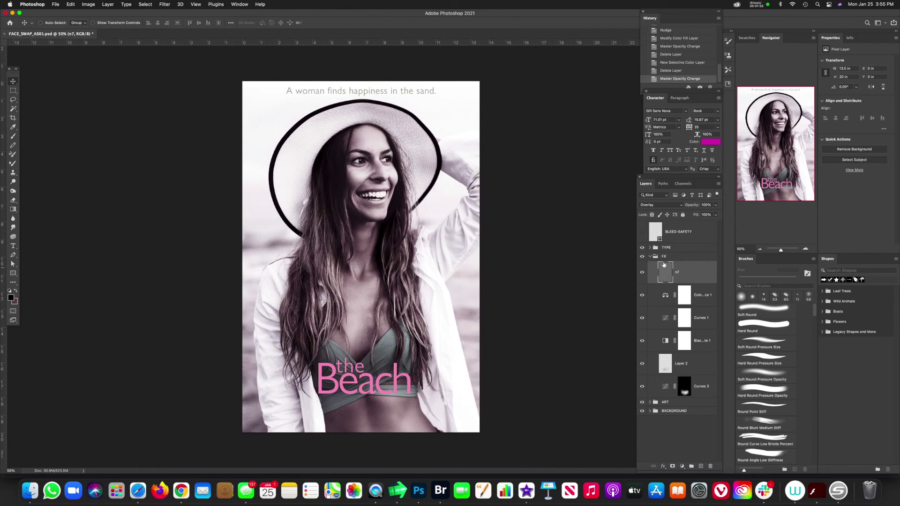
{"action": "left_click", "coordinate": [165, 4]}
{"action": "left_click", "coordinate": [286, 57]}
Inspect the 'the' and Beach title layers and the pink fill colour, leaving them unchanged
{"action": "left_click", "coordinate": [650, 257]}
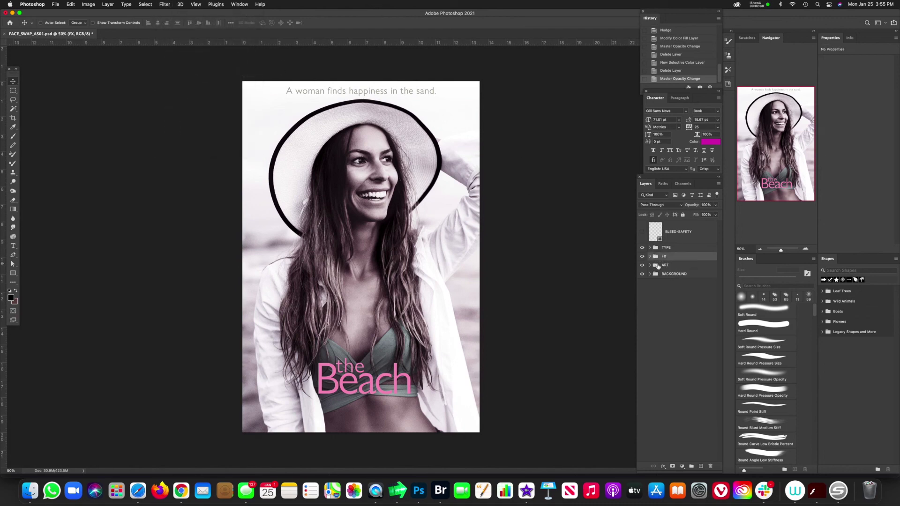
{"action": "left_click", "coordinate": [672, 251]}
{"action": "left_click", "coordinate": [650, 247]}
{"action": "left_click", "coordinate": [695, 344]}
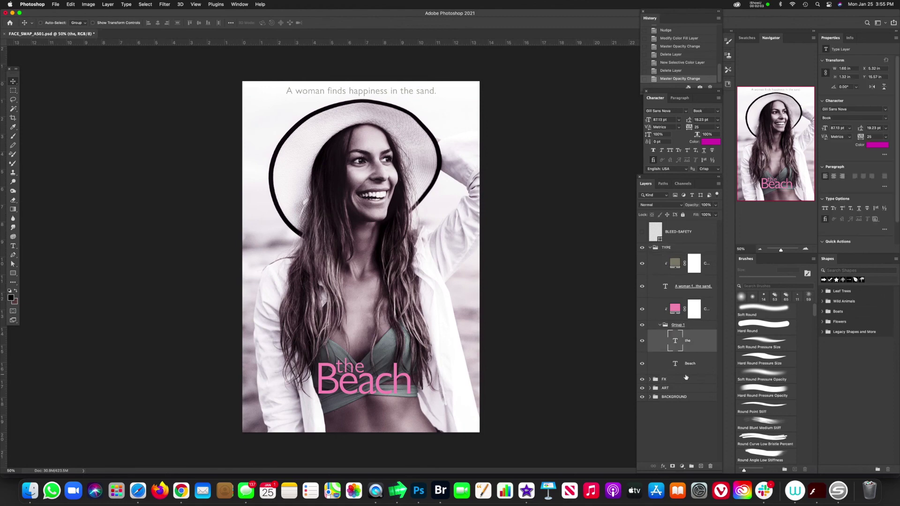
{"action": "left_click", "coordinate": [694, 362]}
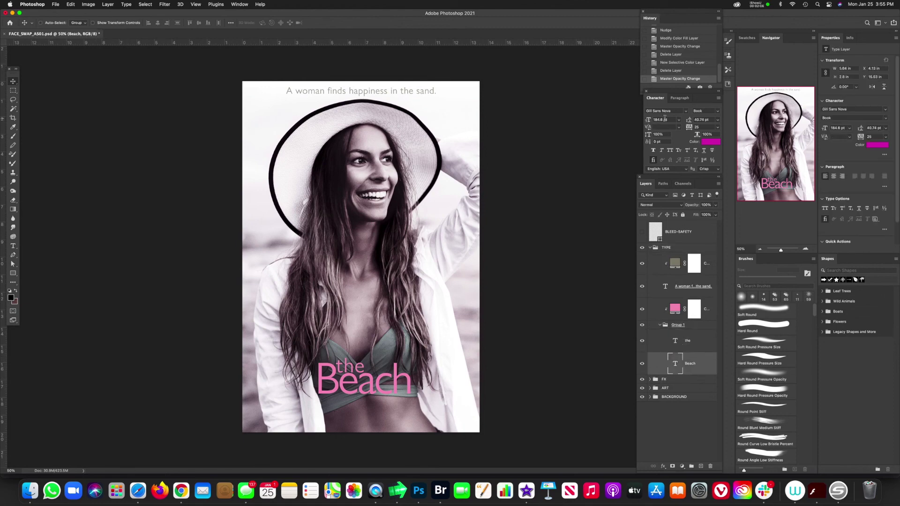
{"action": "left_click", "coordinate": [687, 341]}
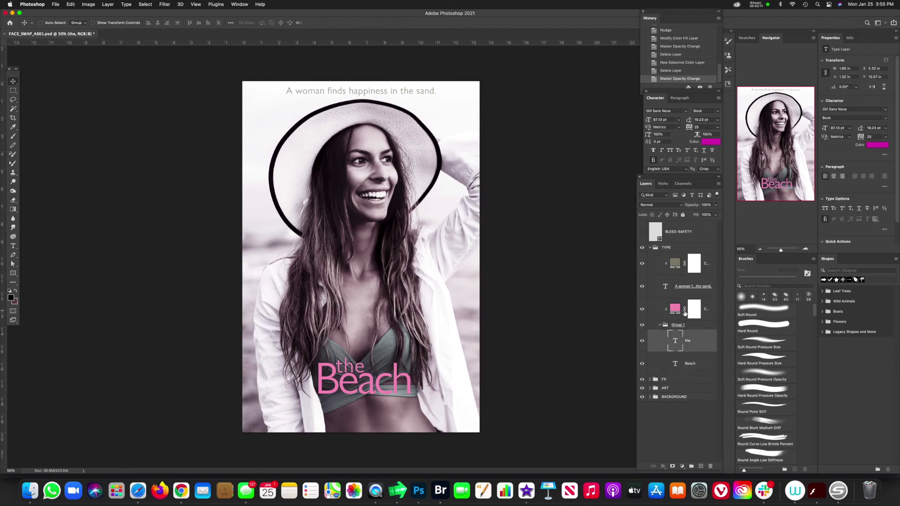
{"action": "double_click", "coordinate": [674, 309]}
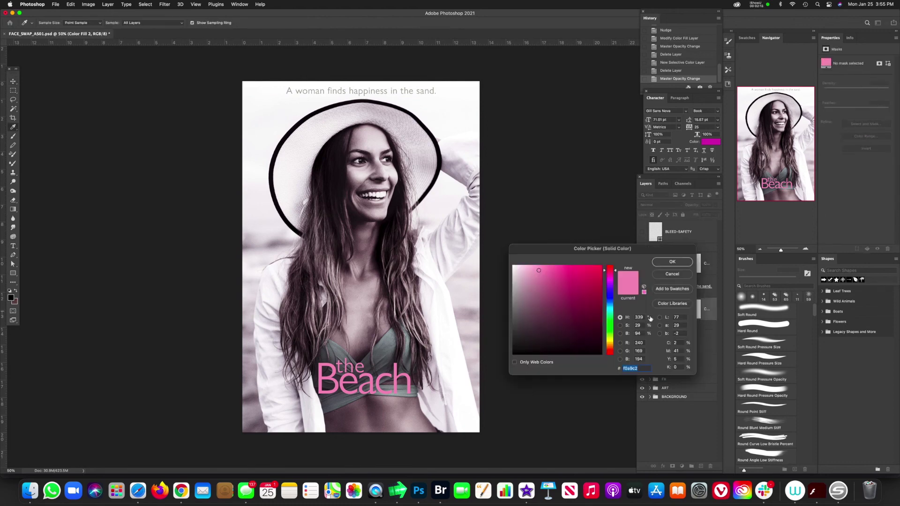
{"action": "key", "text": "Escape"}
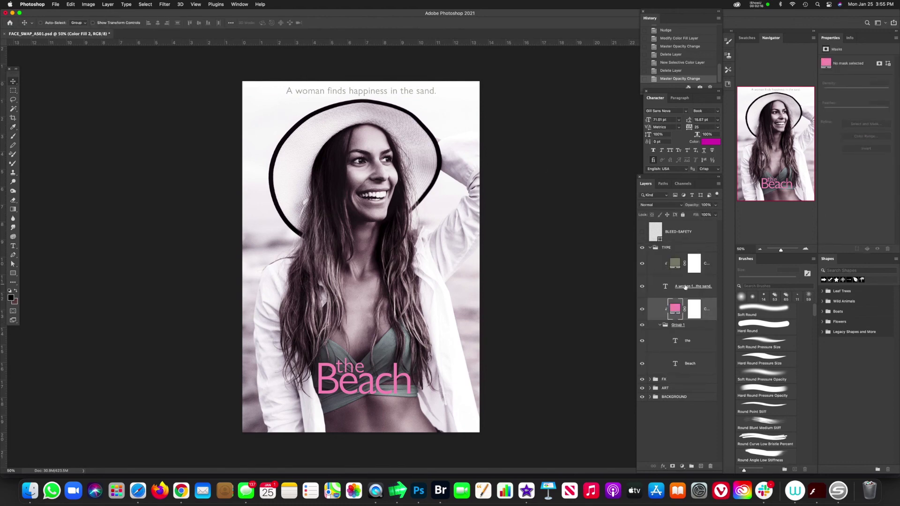
Set the tagline's font style to Light
{"action": "left_click", "coordinate": [687, 287]}
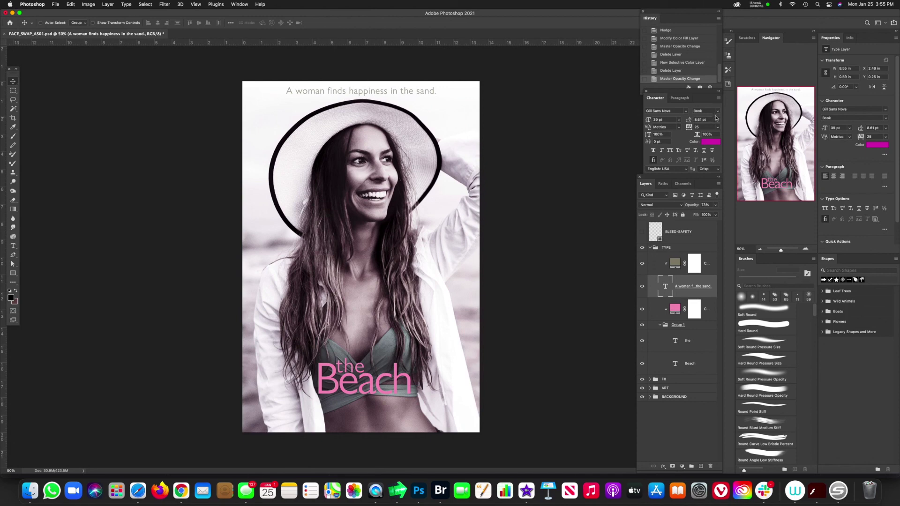
{"action": "left_click", "coordinate": [717, 114]}
{"action": "left_click", "coordinate": [707, 120]}
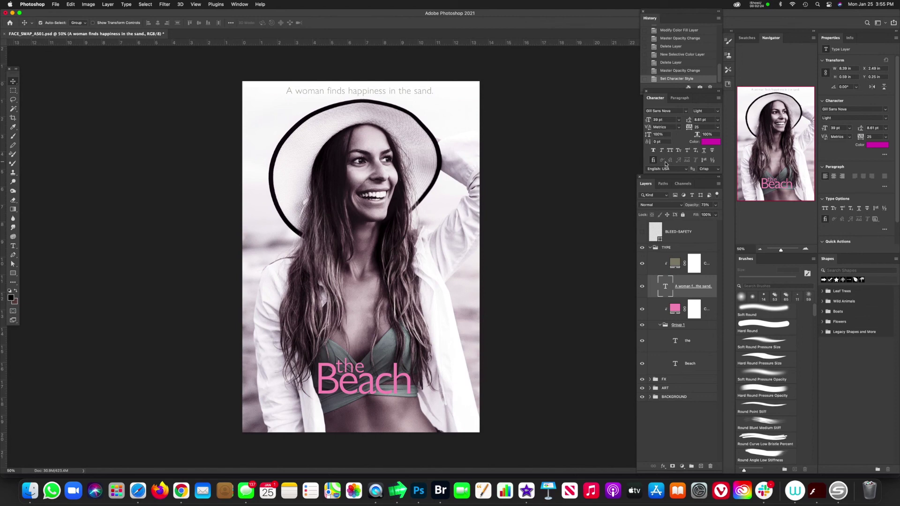
Centre the tagline horizontally on the canvas, deselect, and collapse the TYPE group
{"action": "key", "text": "super+a"}
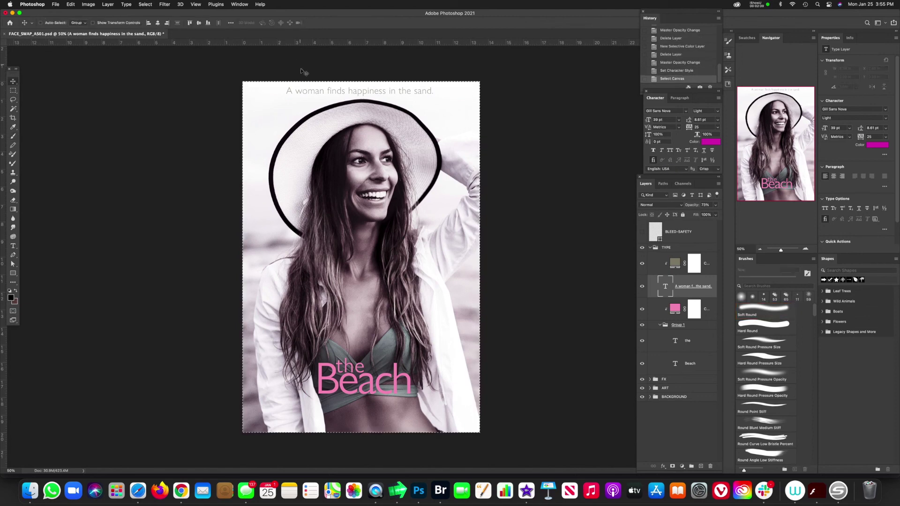
{"action": "left_click", "coordinate": [157, 22]}
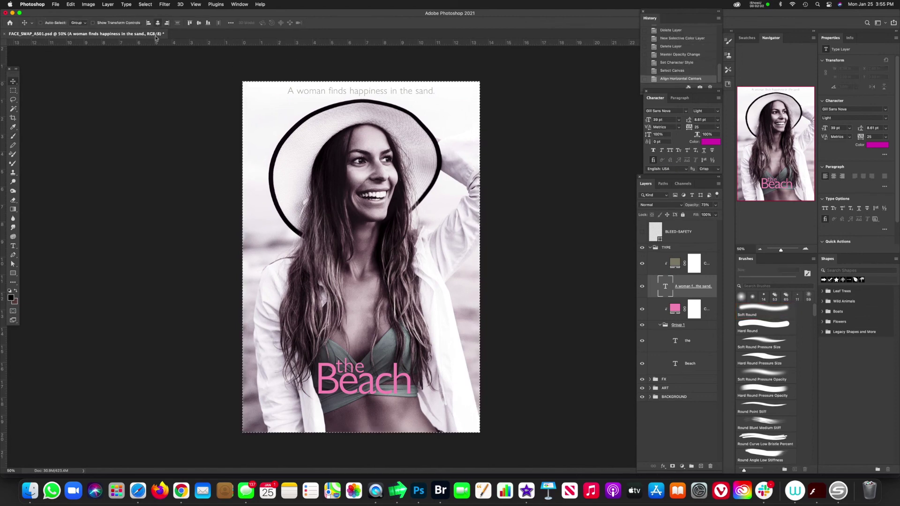
{"action": "left_click", "coordinate": [654, 247]}
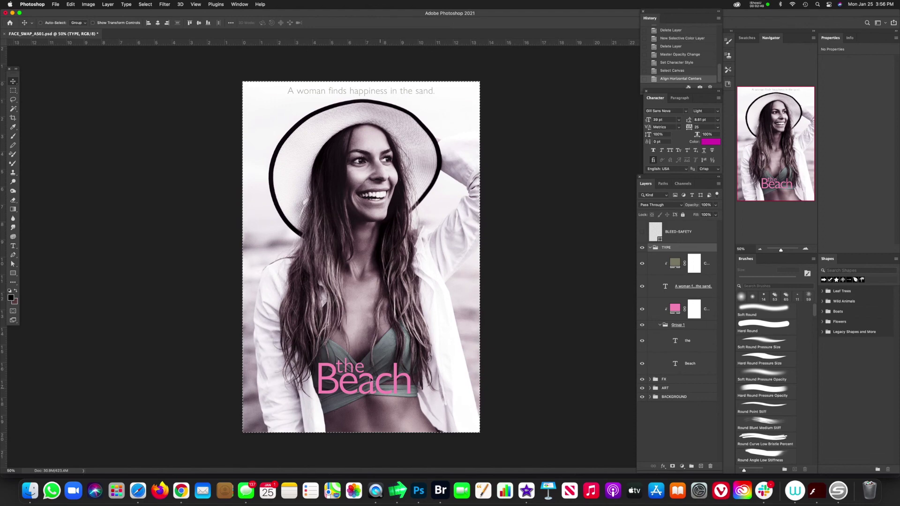
{"action": "key", "text": "super+d"}
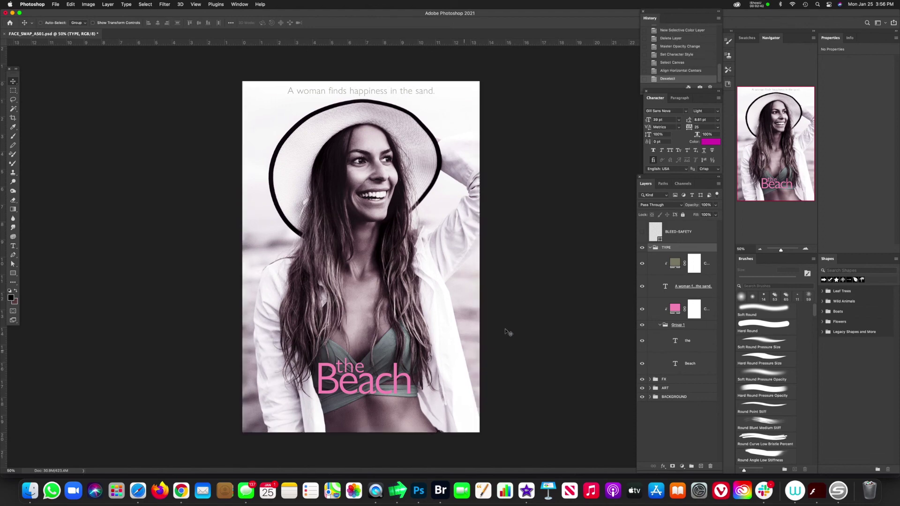
{"action": "left_click", "coordinate": [649, 247]}
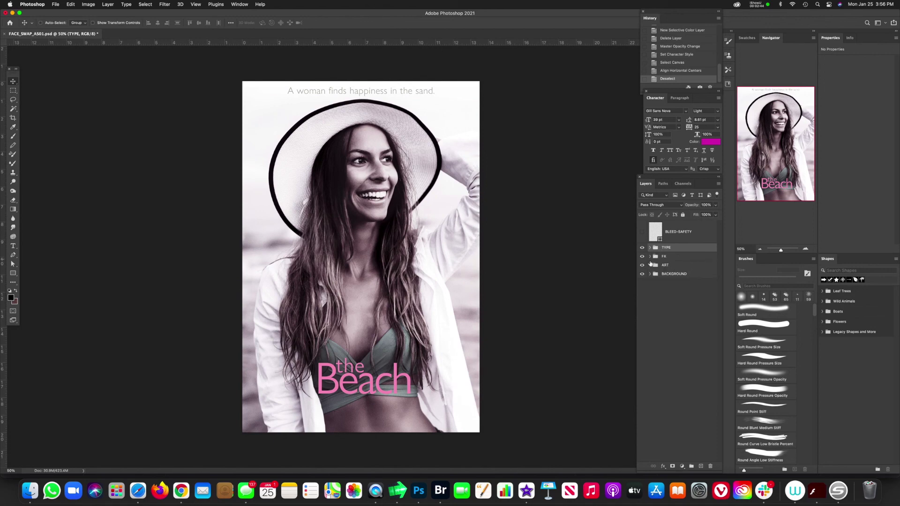